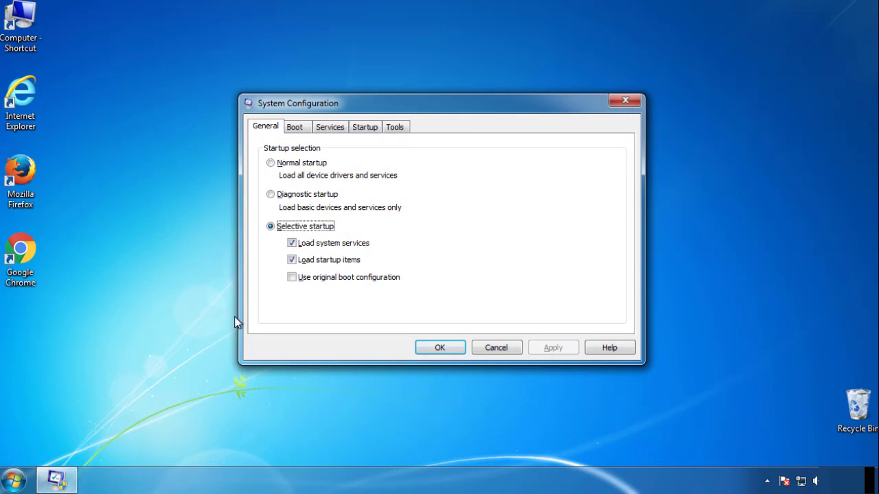
Enable Safe boot with the Minimal option, restart the computer, and close the safe mode help window.
click(294, 127)
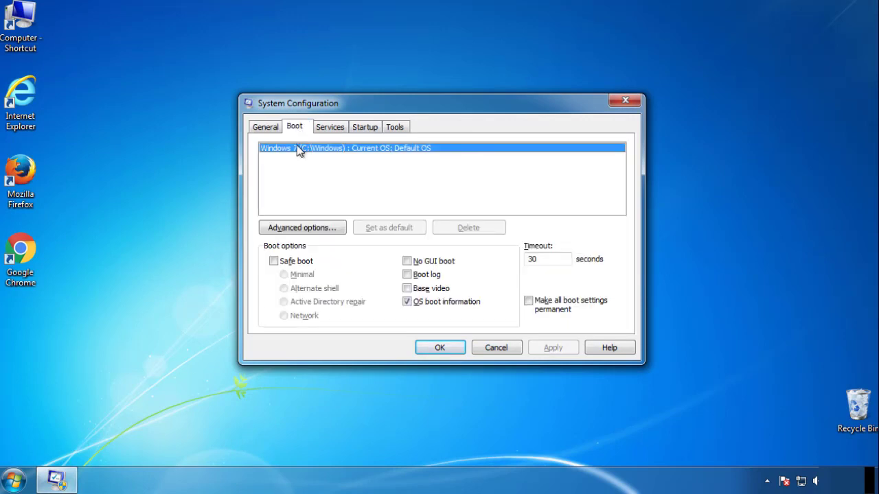
click(273, 261)
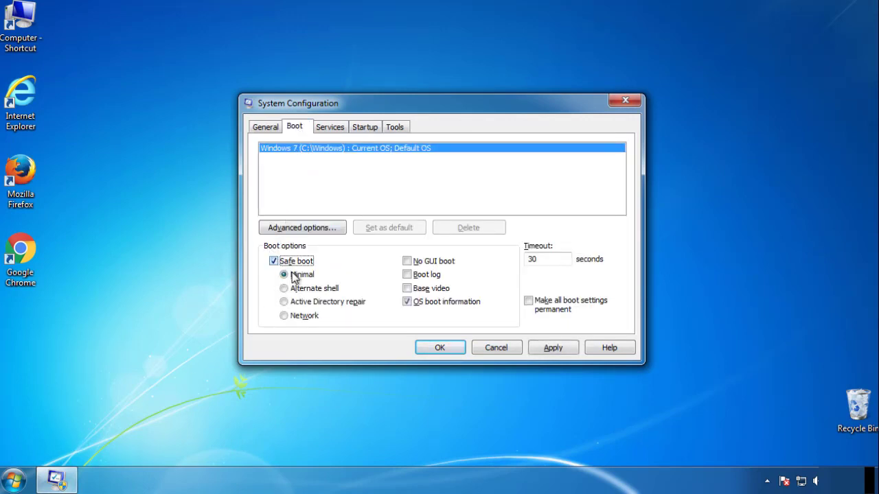
click(446, 348)
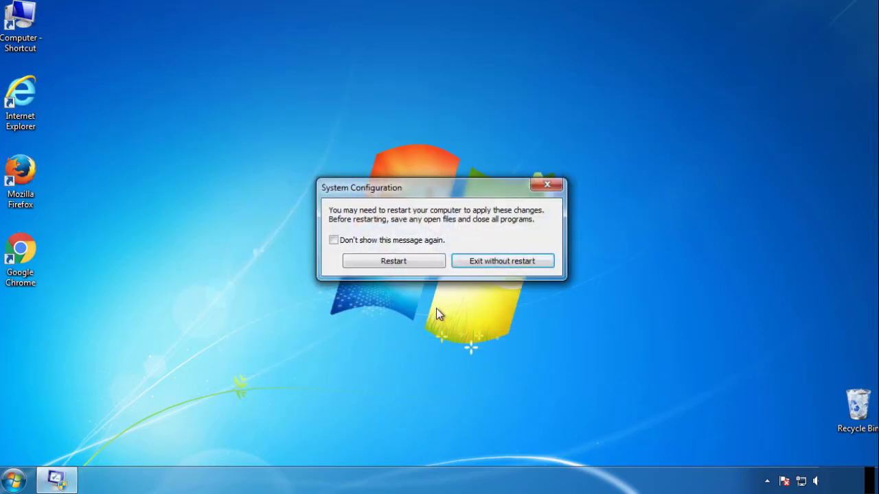
click(394, 263)
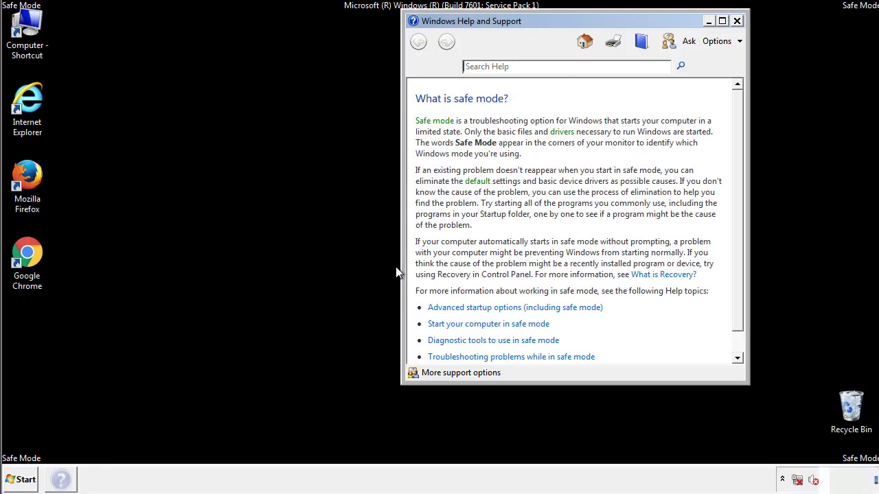
click(736, 20)
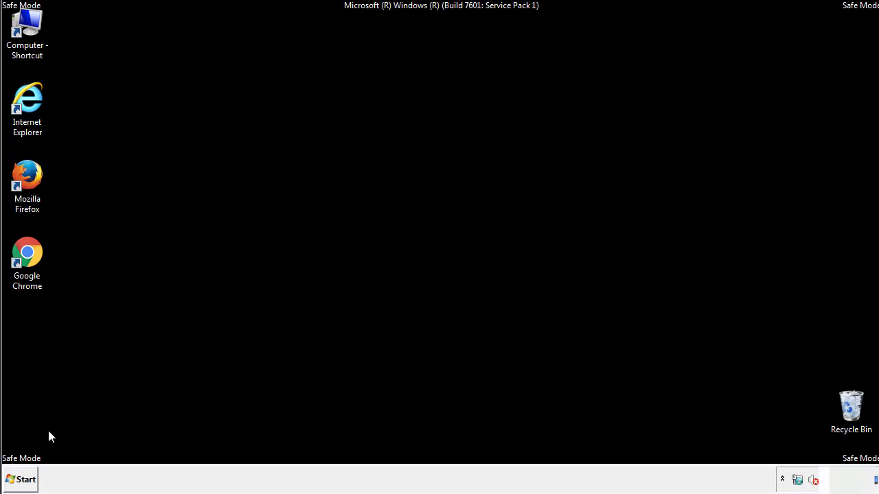
Set Folder Options in Control Panel to show hidden files, folders, and drives, then close Control Panel.
click(21, 479)
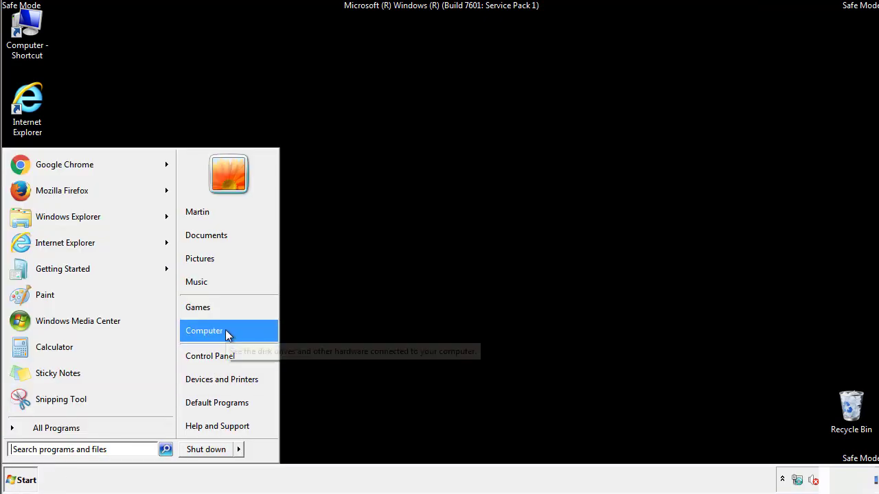
click(218, 353)
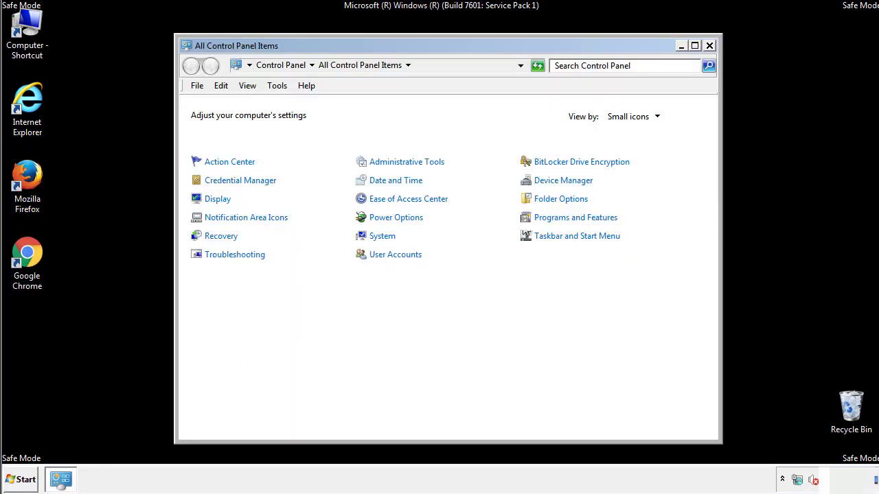
click(562, 199)
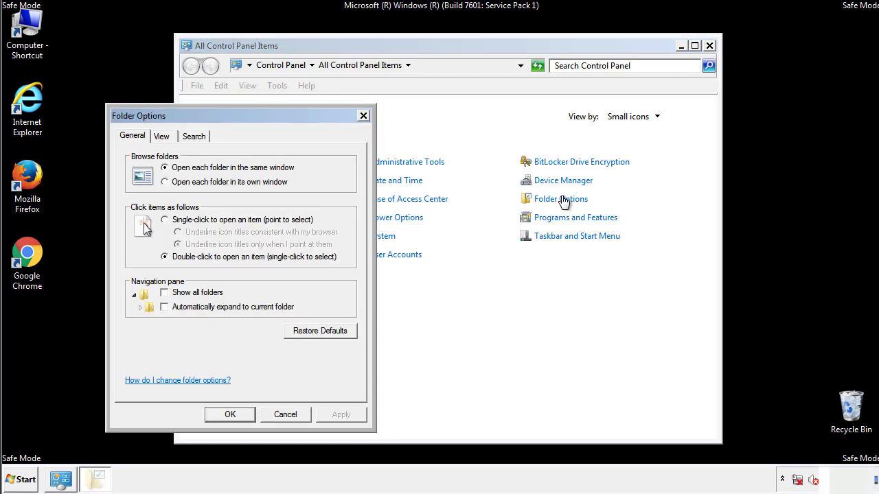
click(163, 136)
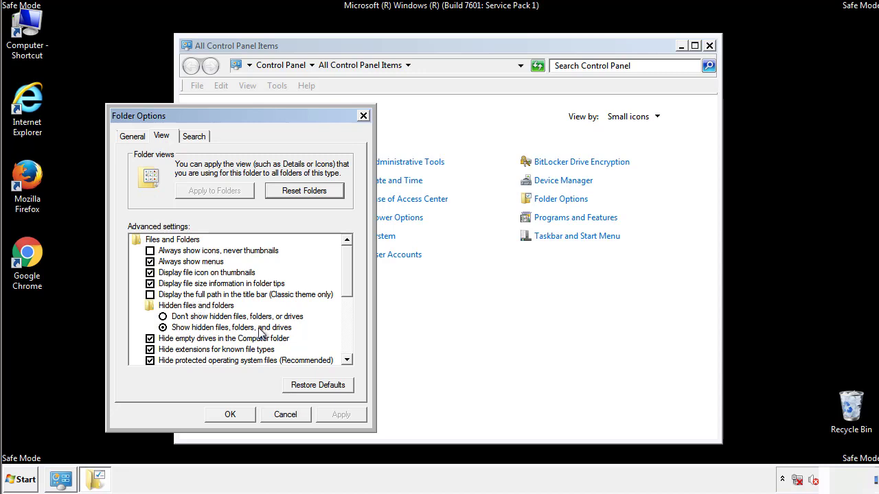
click(230, 415)
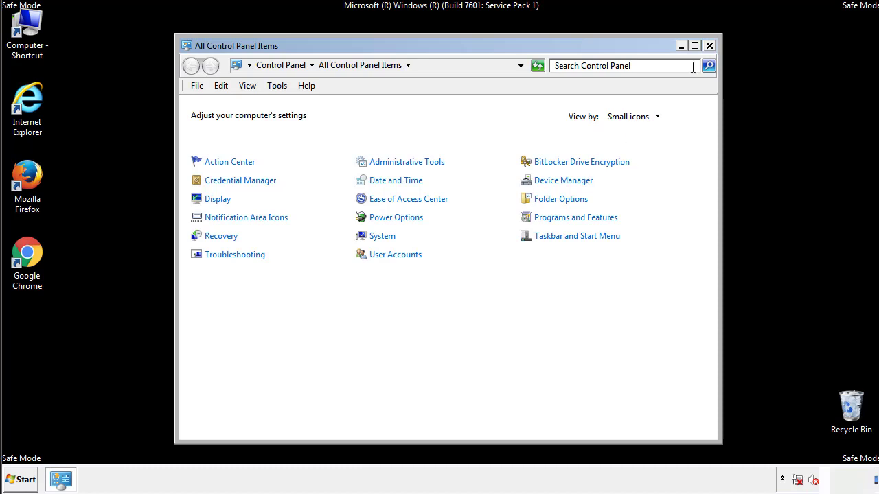
click(709, 46)
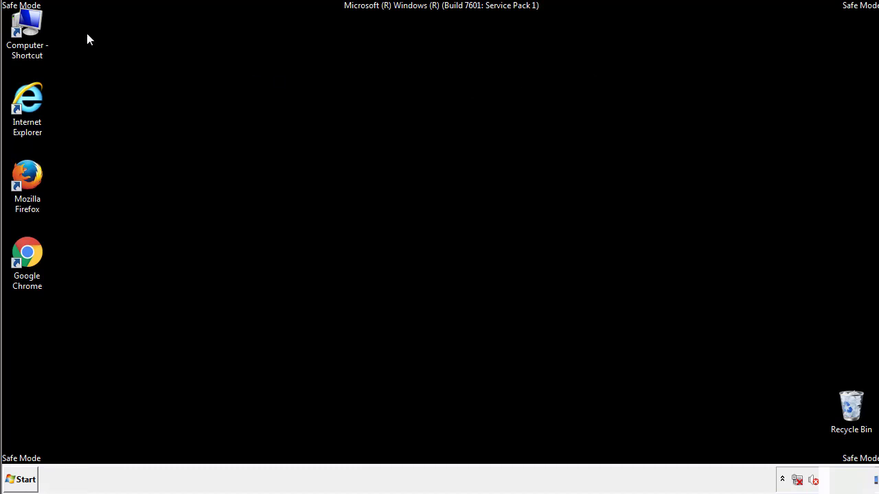
Open the folder C:\Windows\System32\drivers\etc from the Computer shortcut.
double_click(27, 26)
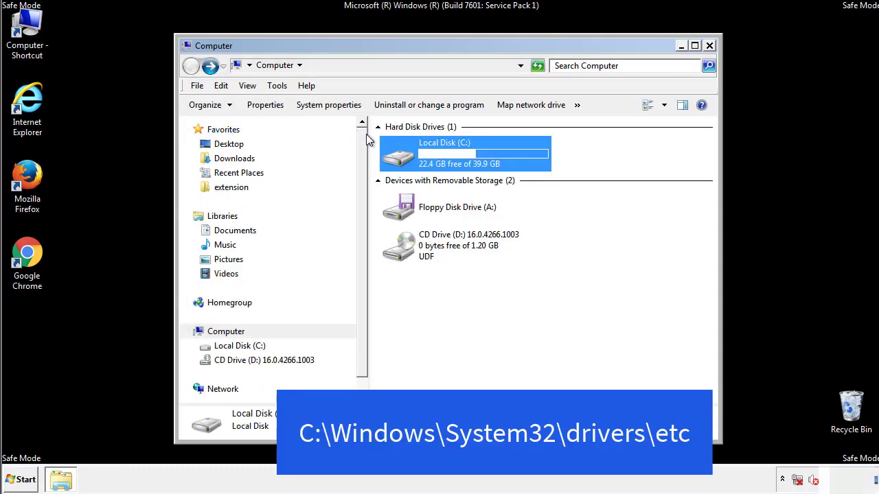
double_click(474, 168)
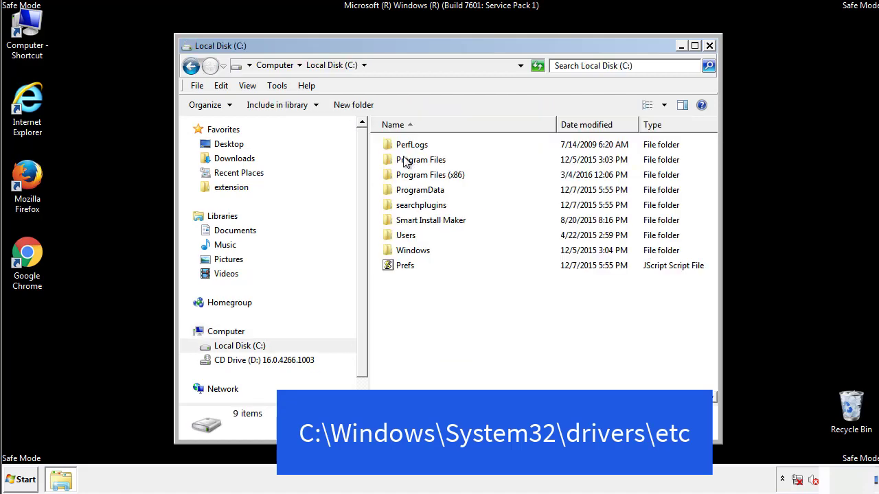
click(401, 252)
double_click(401, 253)
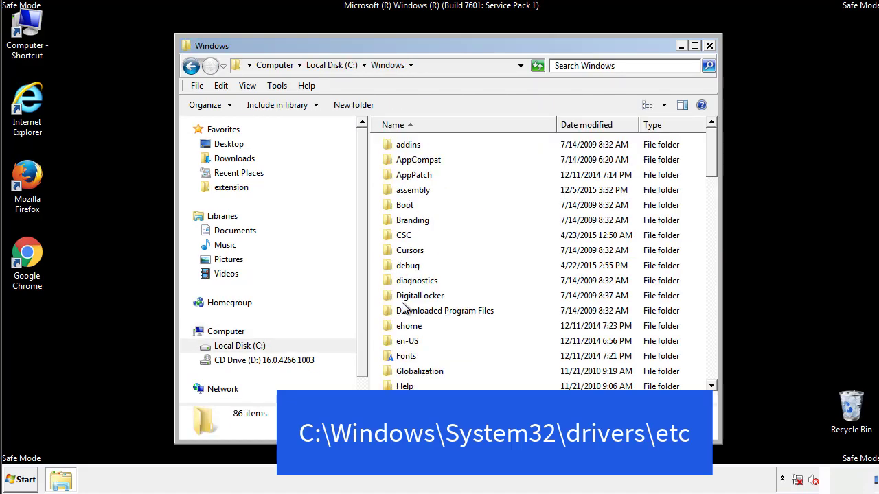
scroll(405, 309, down, 4)
scroll(405, 311, down, 5)
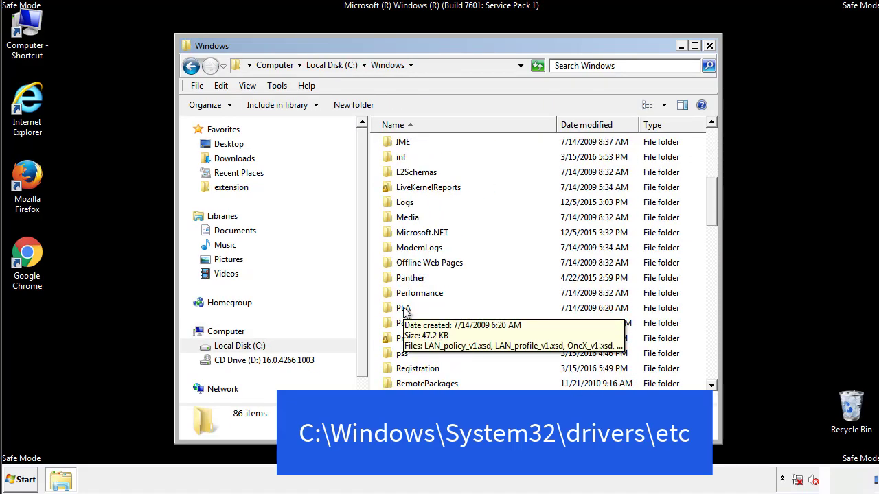
scroll(406, 312, down, 2)
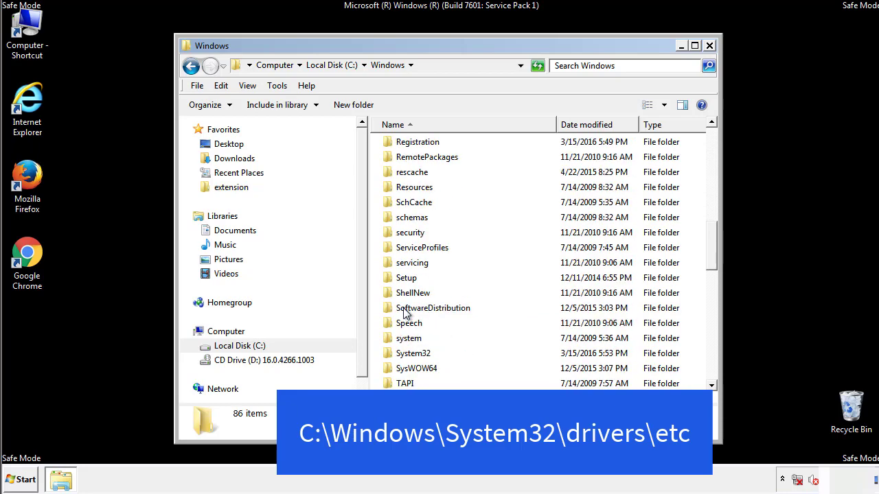
double_click(415, 353)
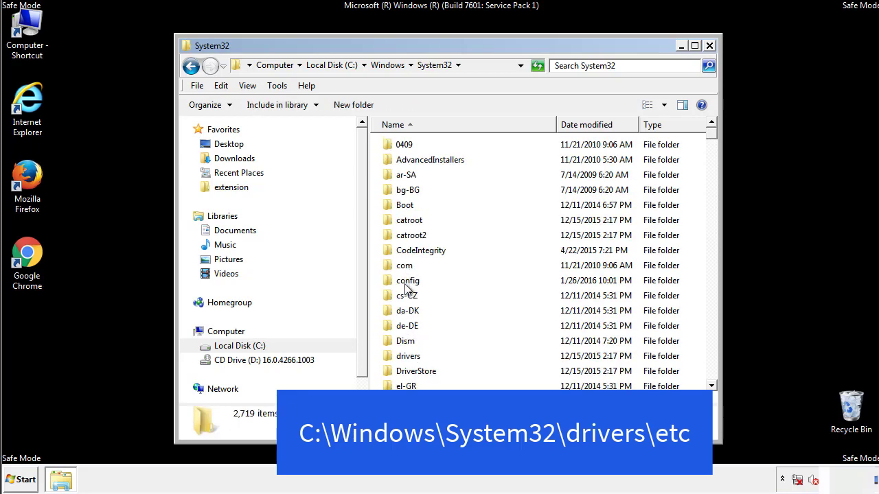
click(407, 359)
double_click(408, 359)
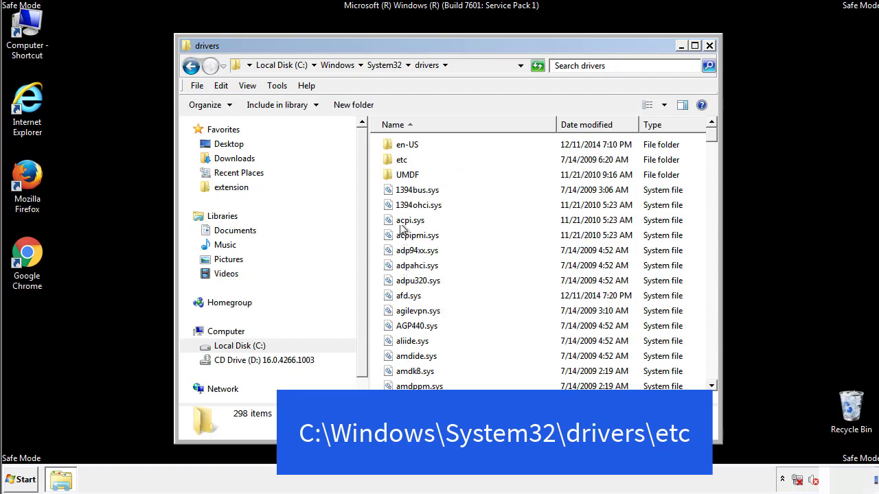
double_click(399, 160)
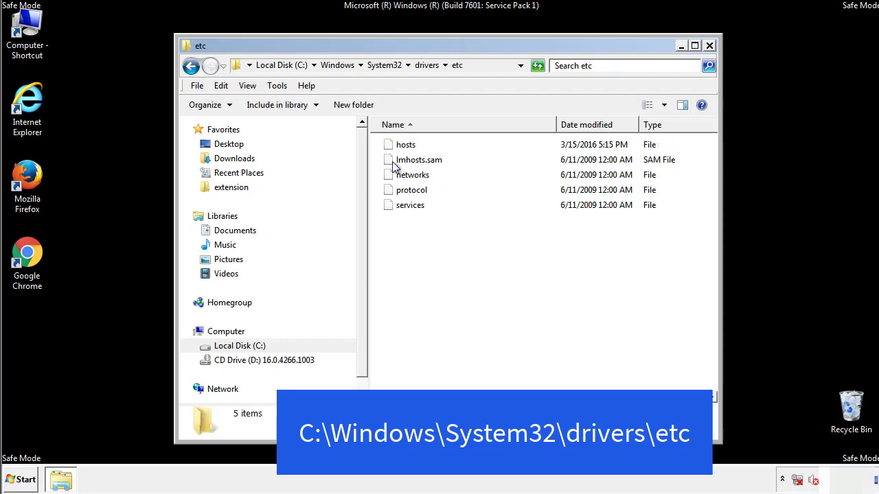
Open the hosts file in Notepad and move its window fully into view.
double_click(401, 147)
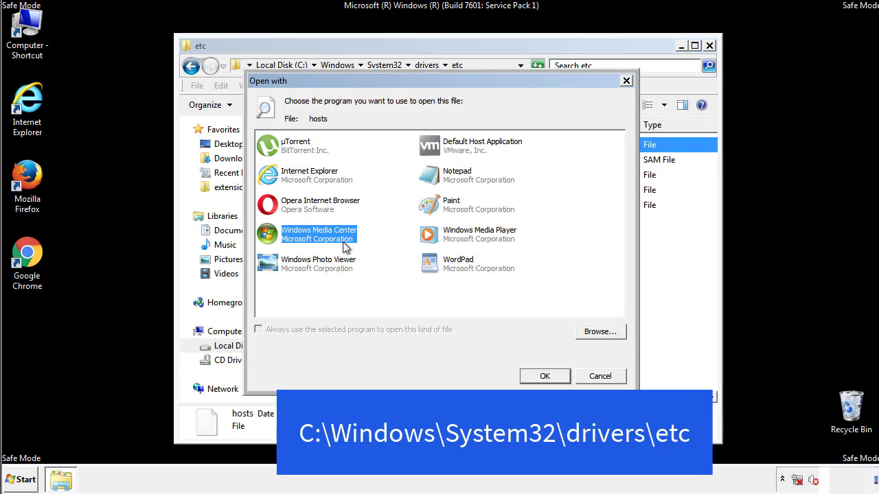
click(445, 177)
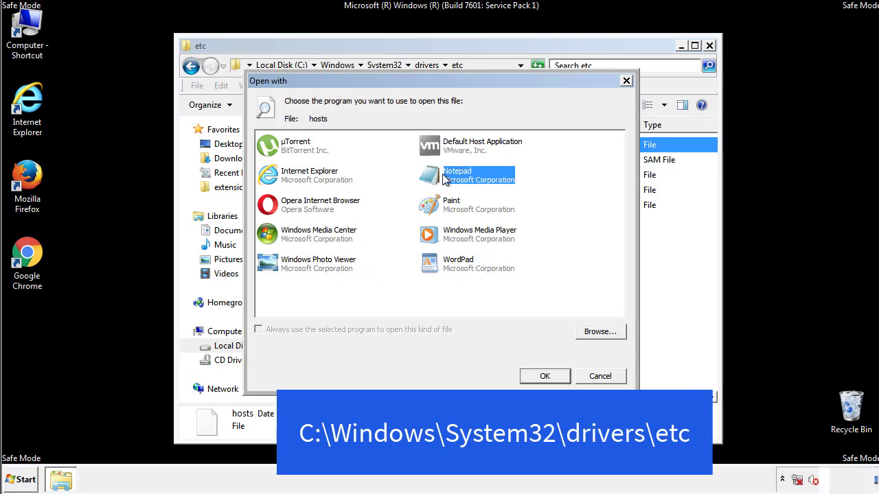
click(542, 376)
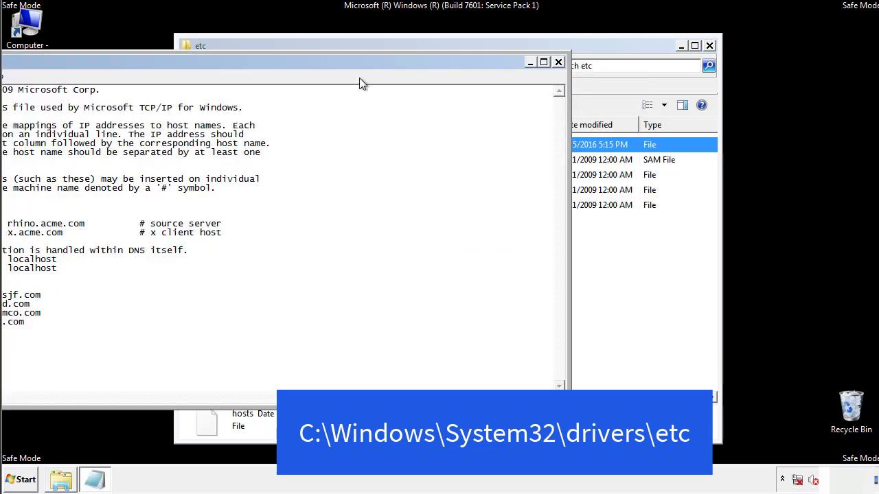
drag(359, 61, 559, 75)
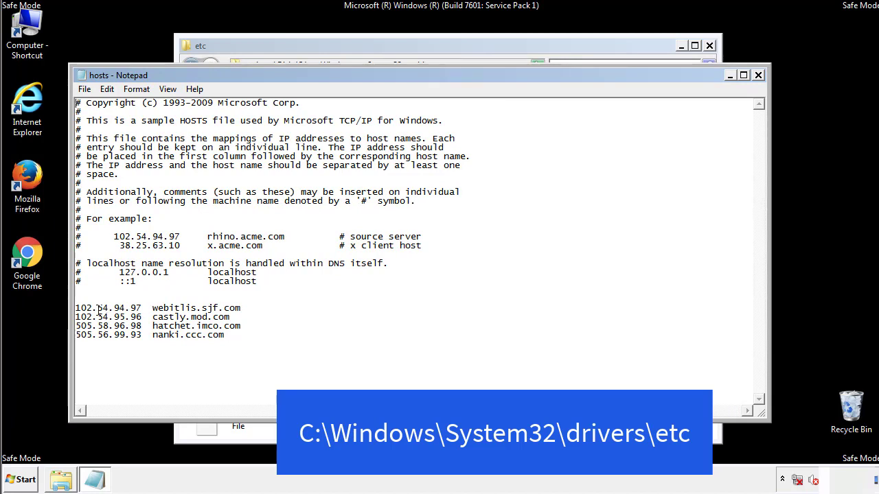
Delete the entries from webitlis.sjf.com to nanki.ccc.com below the localhost lines, save the hosts file, and close the etc folder.
drag(246, 336, 79, 300)
key(Delete)
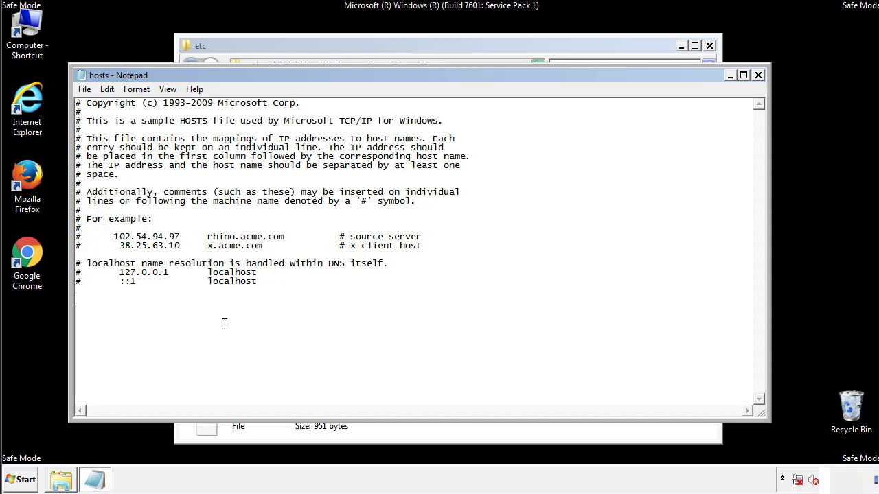
click(759, 76)
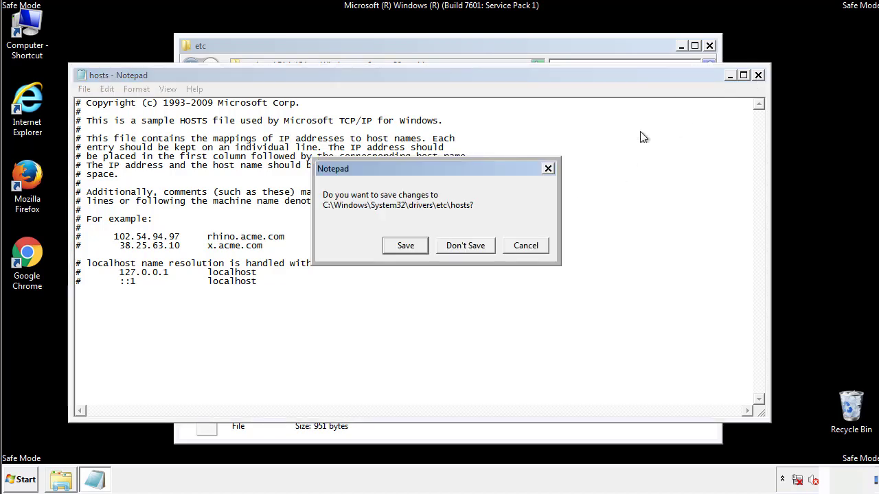
click(404, 246)
click(386, 248)
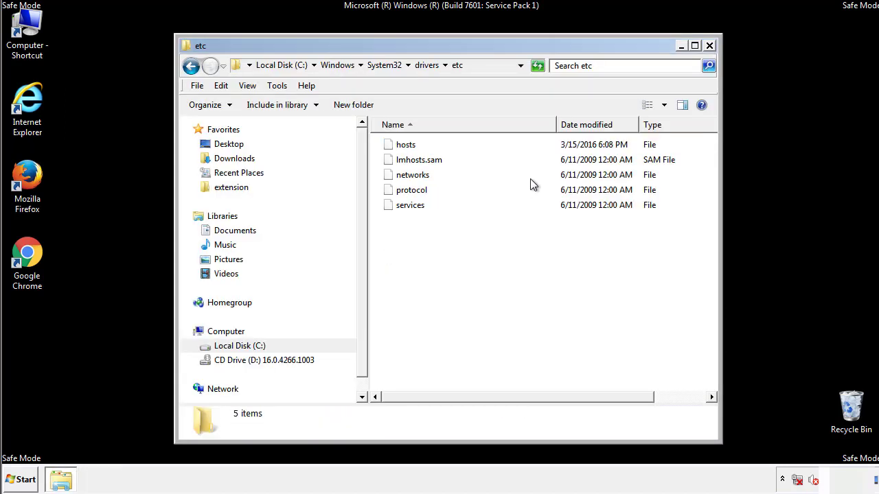
click(708, 45)
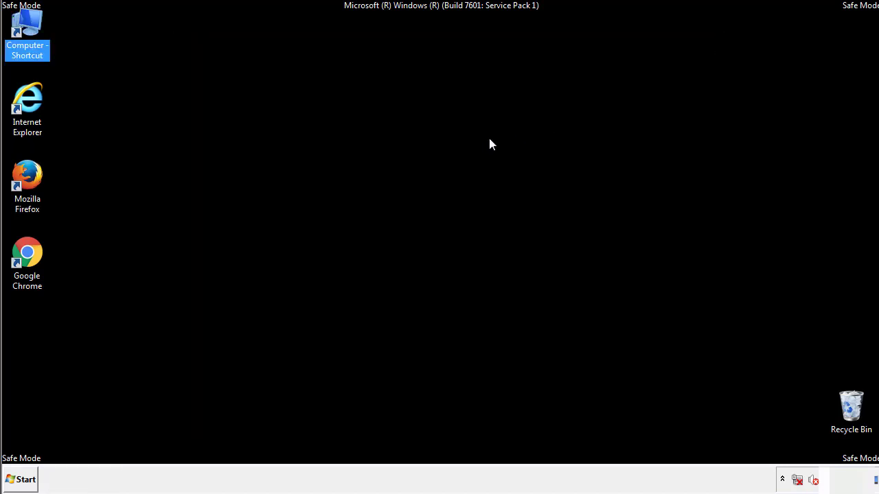
Open the current user's Startup folder from the list of all programs.
click(20, 479)
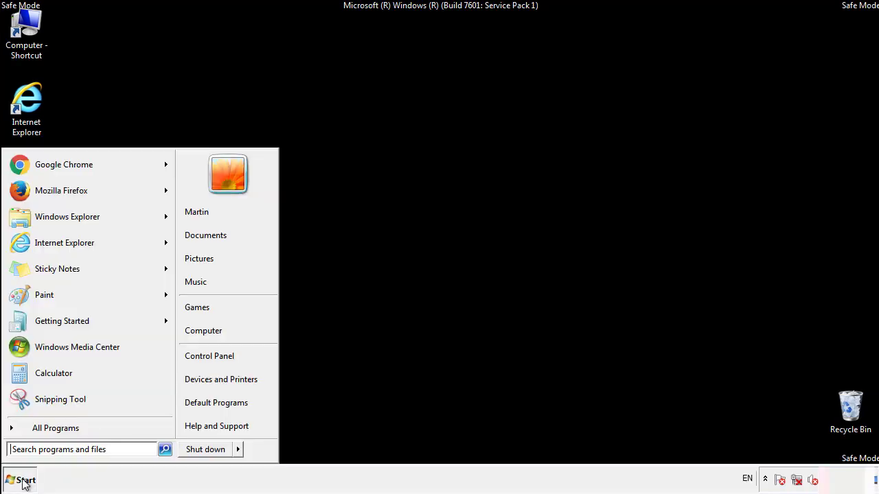
click(39, 430)
right_click(34, 379)
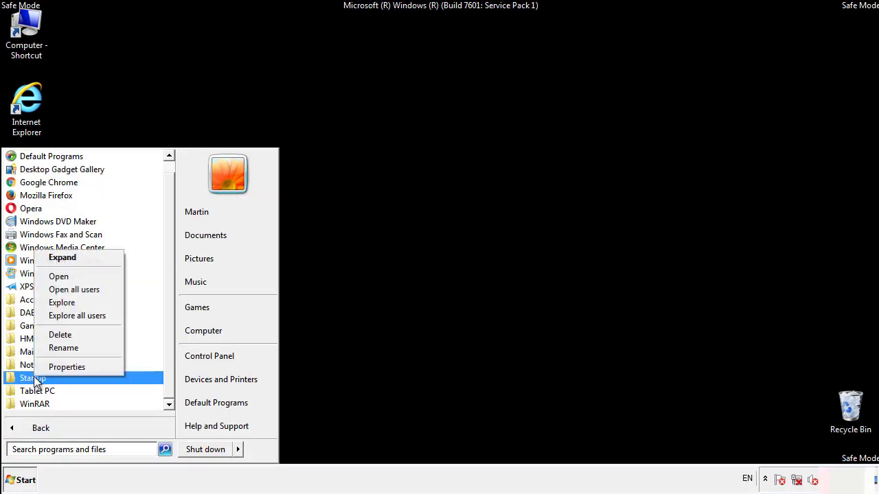
click(68, 276)
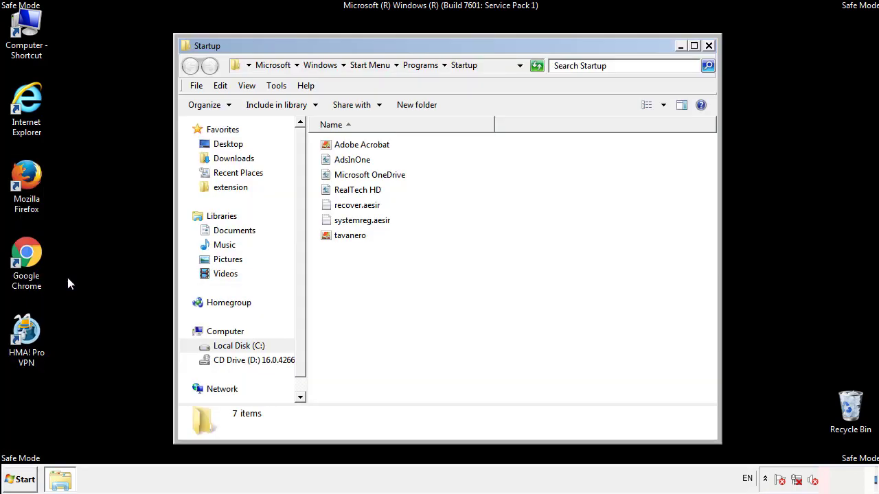
Delete AdsInOne, recover.aesir, systemreg.aesir and tavanero from the Startup folder, then close the folder.
click(358, 164)
ctrl+click(359, 206)
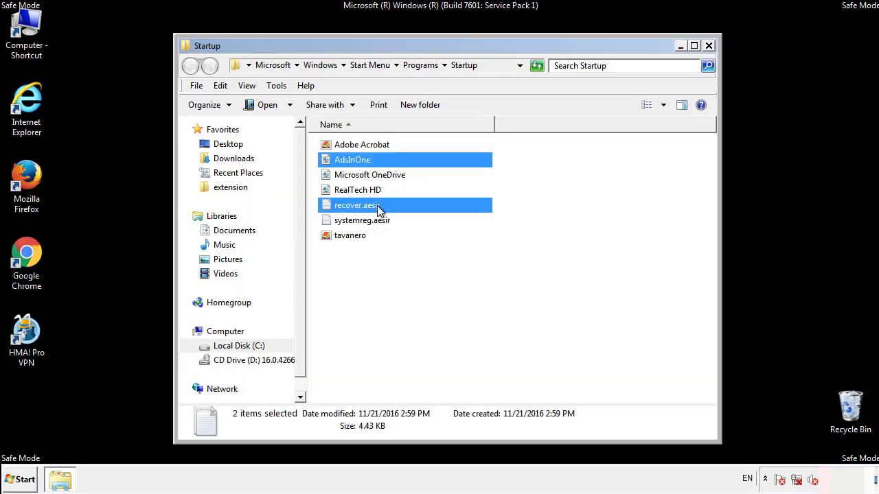
ctrl+click(359, 222)
ctrl+click(351, 236)
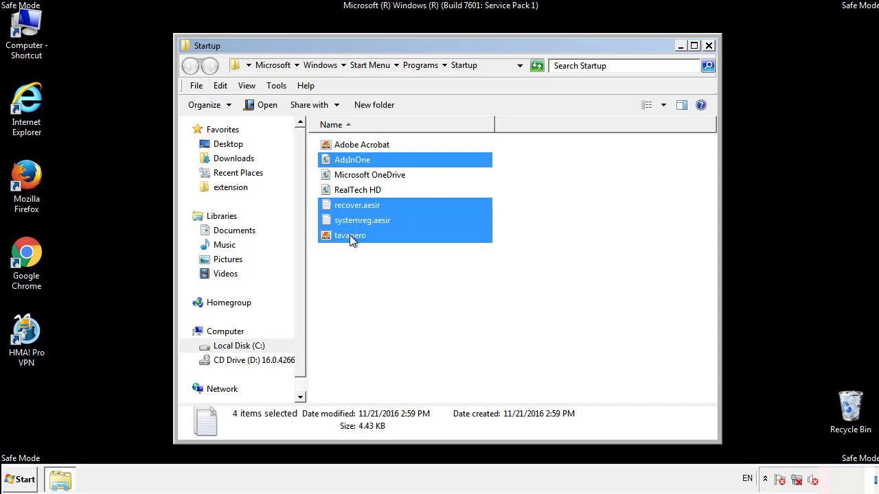
right_click(347, 237)
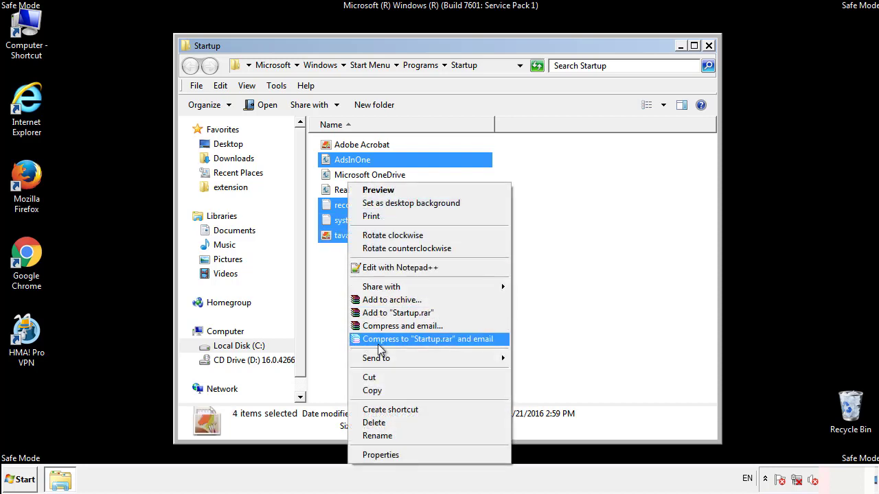
click(374, 422)
click(484, 252)
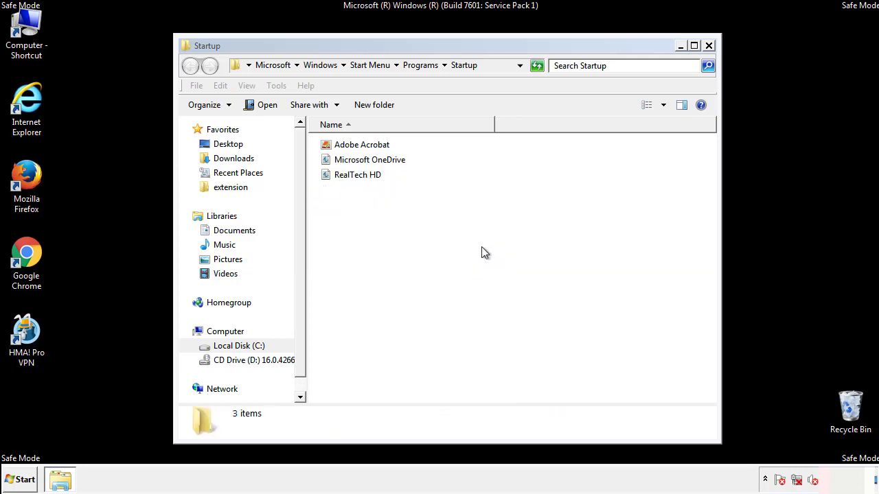
click(709, 47)
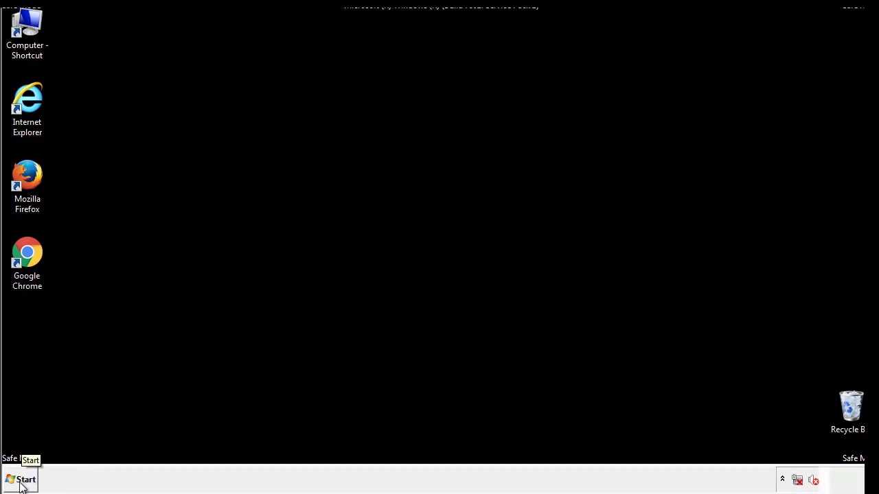
Open the Registry Editor by running regedit.
click(21, 480)
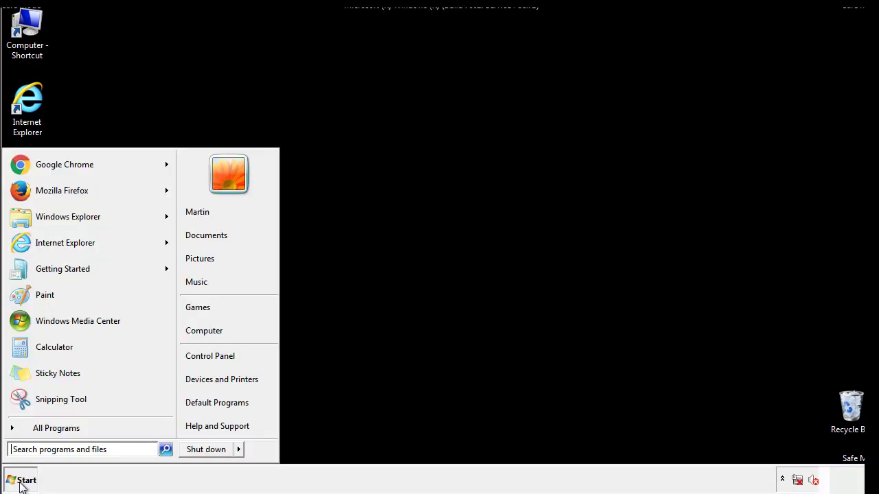
click(63, 451)
text(regedit)
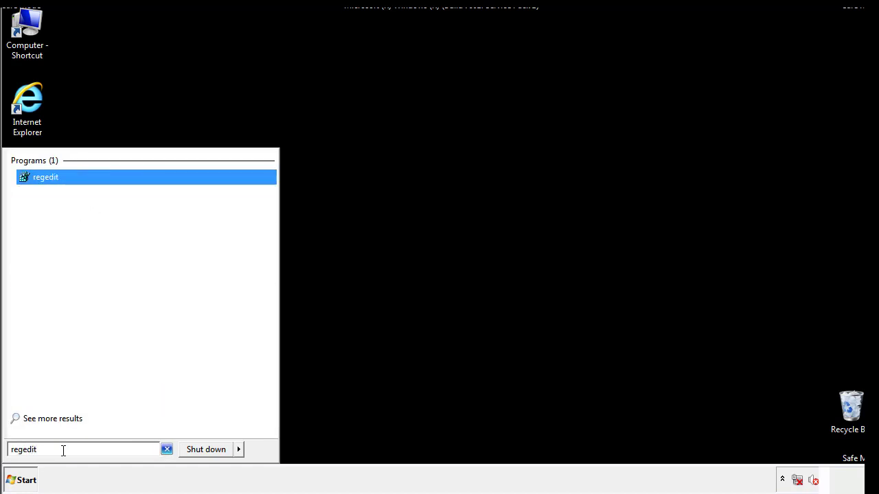
key(Return)
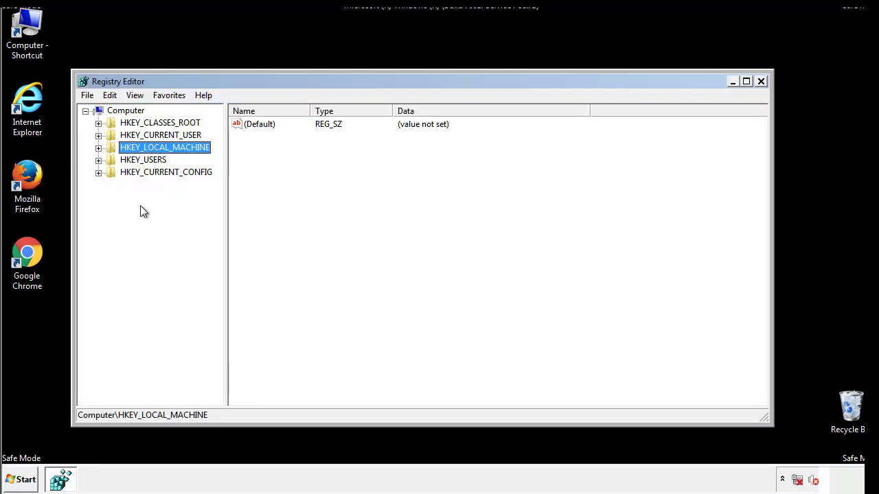
Open the Run key under HKEY_LOCAL_MACHINE\SOFTWARE\Microsoft\Windows\CurrentVersion.
click(98, 148)
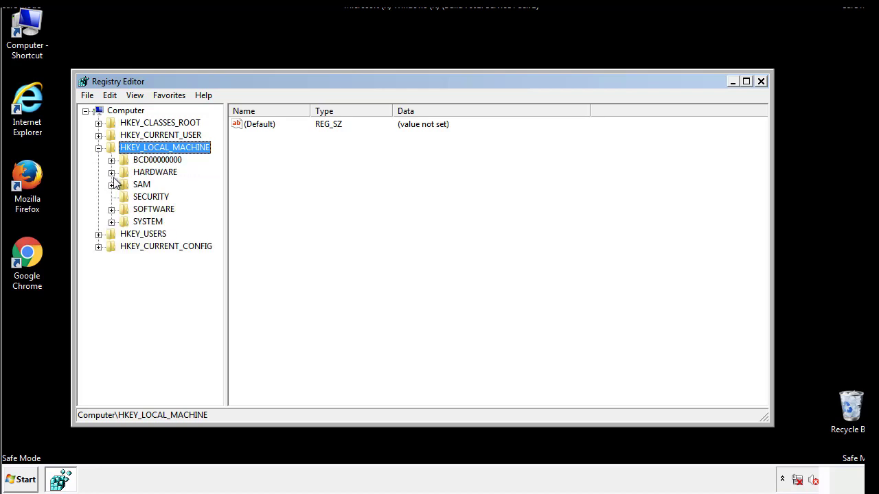
click(111, 209)
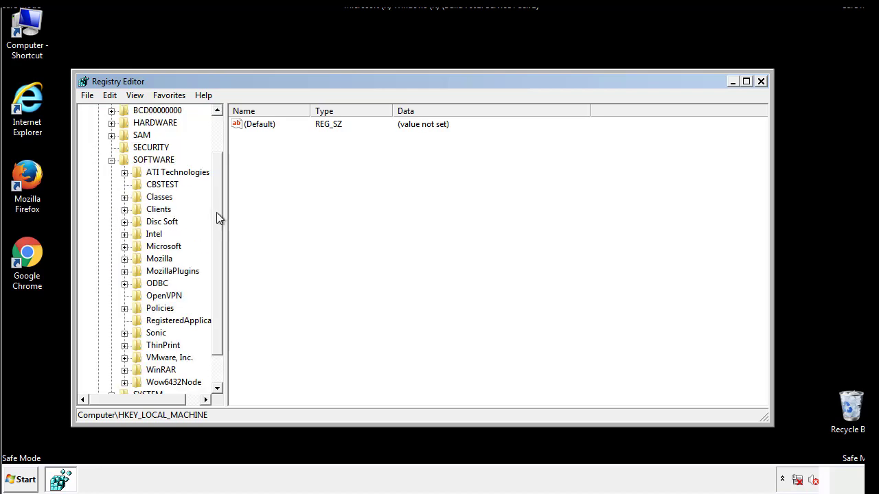
drag(216, 203, 218, 228)
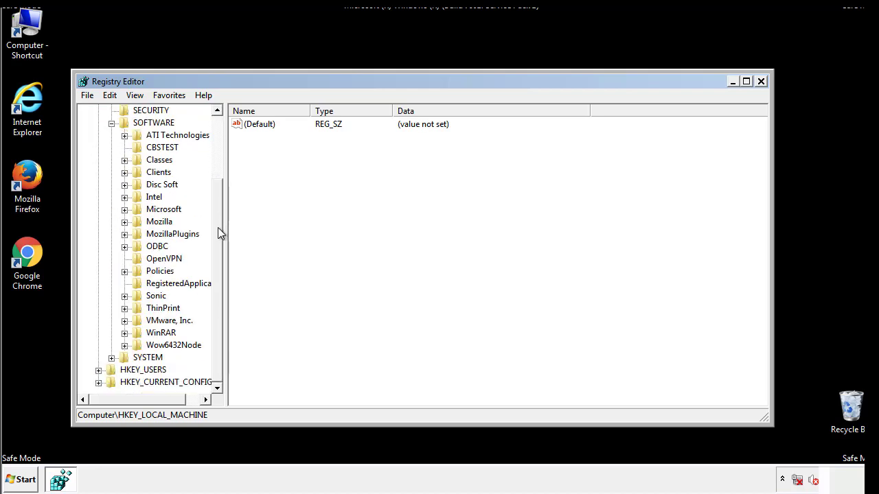
click(124, 209)
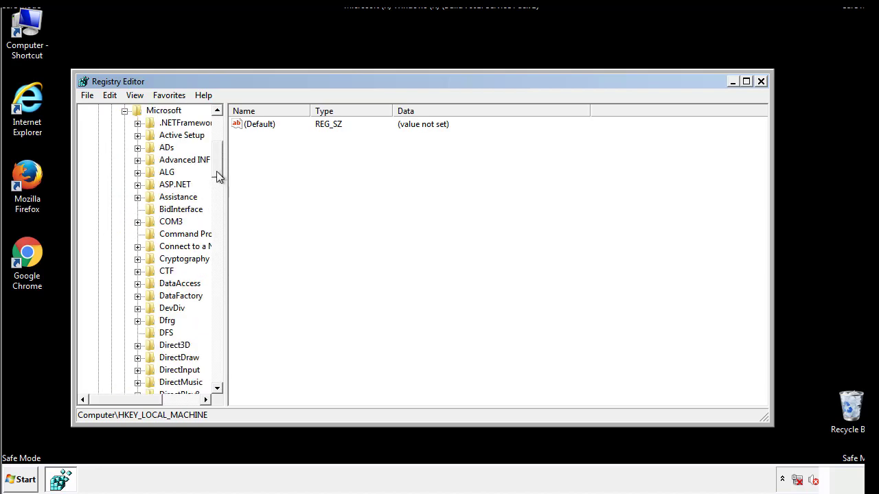
drag(217, 171, 218, 356)
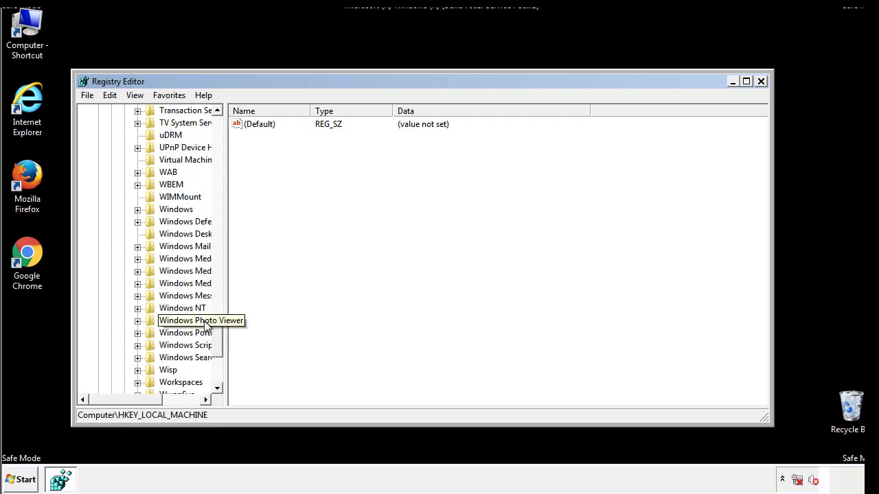
click(138, 210)
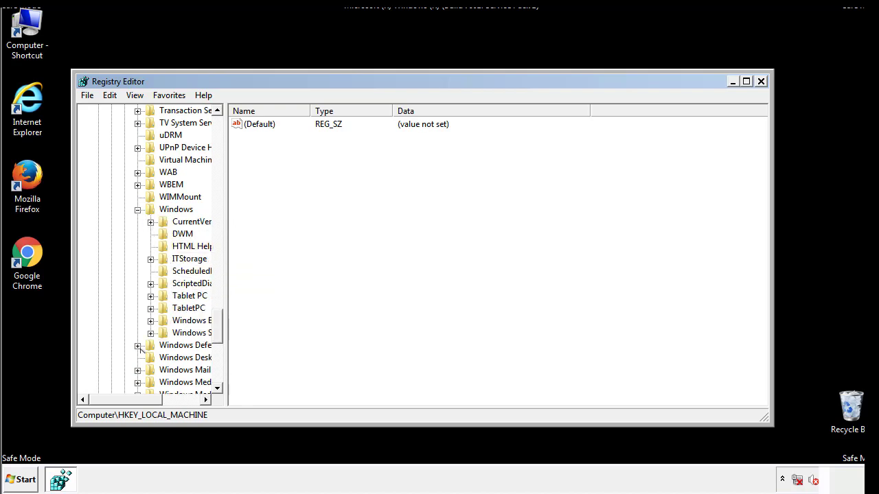
drag(120, 399, 141, 403)
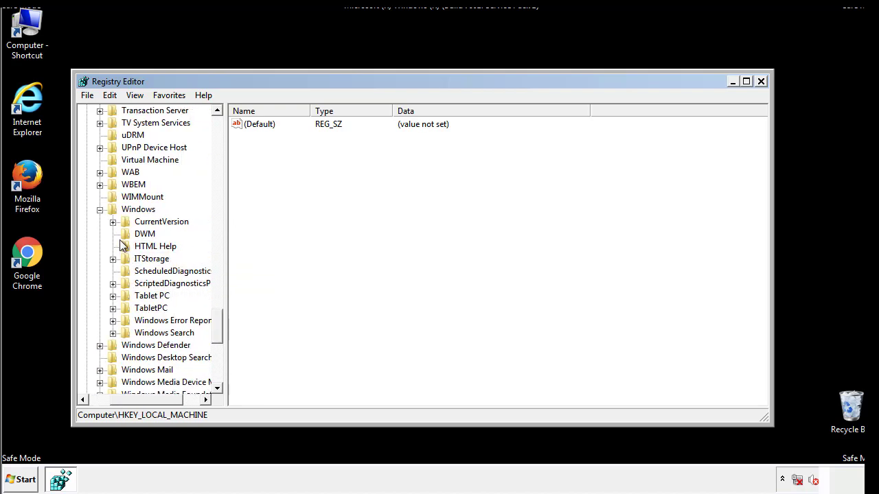
click(112, 221)
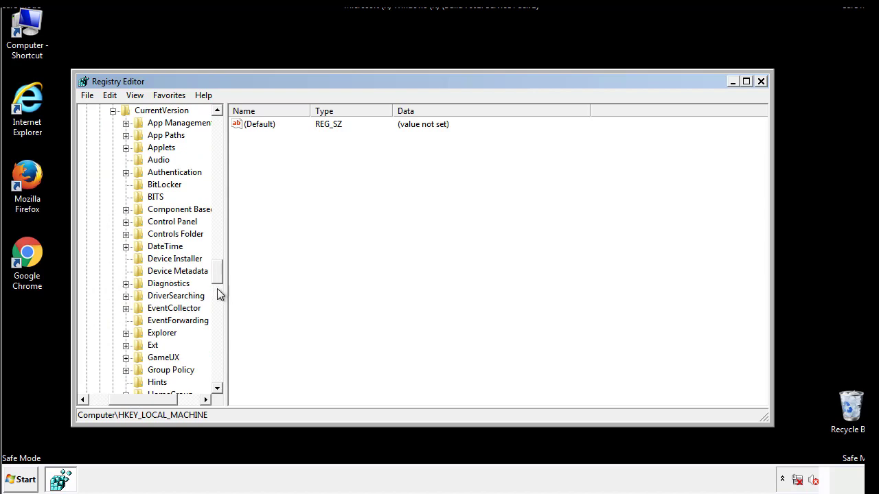
drag(220, 277, 218, 317)
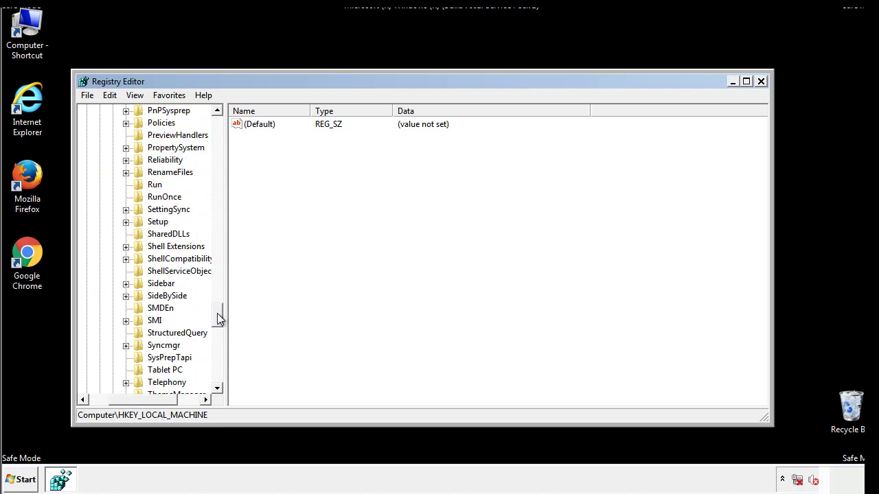
click(154, 185)
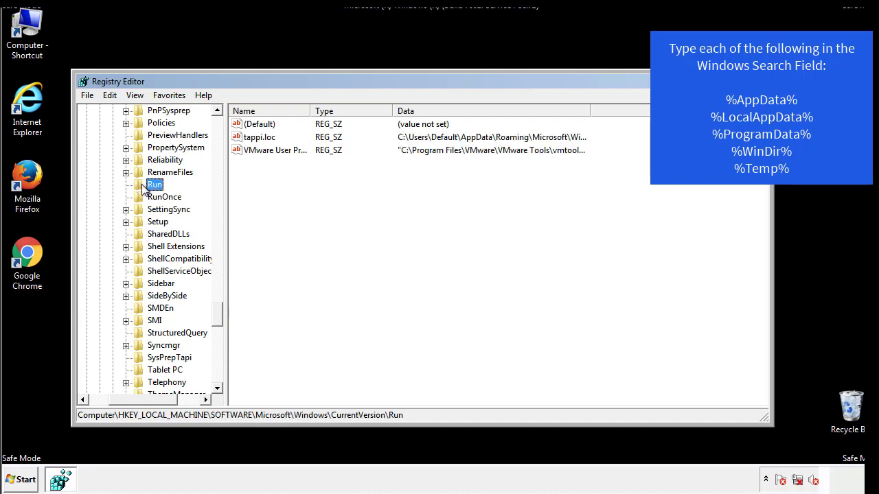
Permanently delete the tappi.loc value from the local machine's Run key.
click(258, 138)
right_click(255, 139)
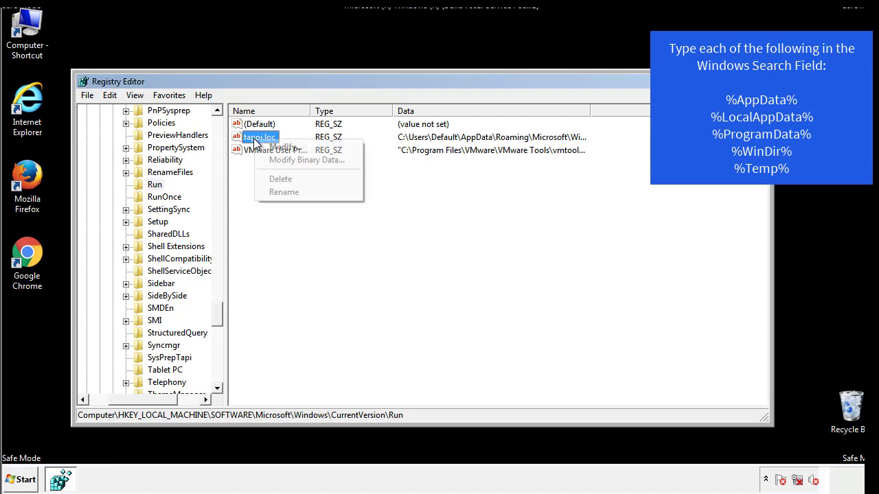
click(274, 176)
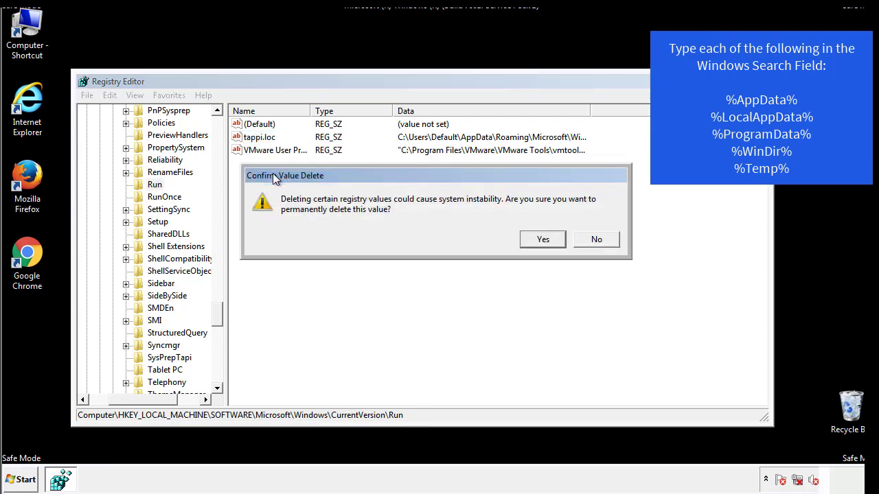
click(535, 239)
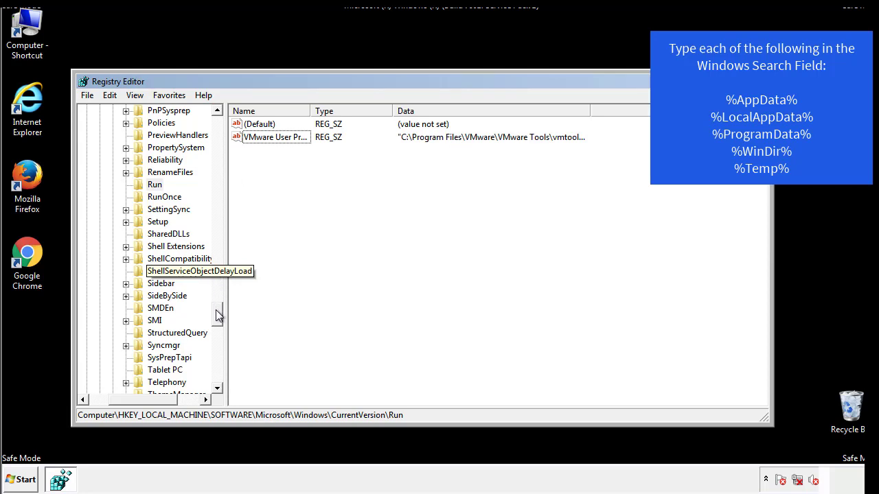
Collapse the HKEY_LOCAL_MACHINE branch in the registry tree and expand HKEY_CURRENT_USER.
drag(220, 313, 216, 376)
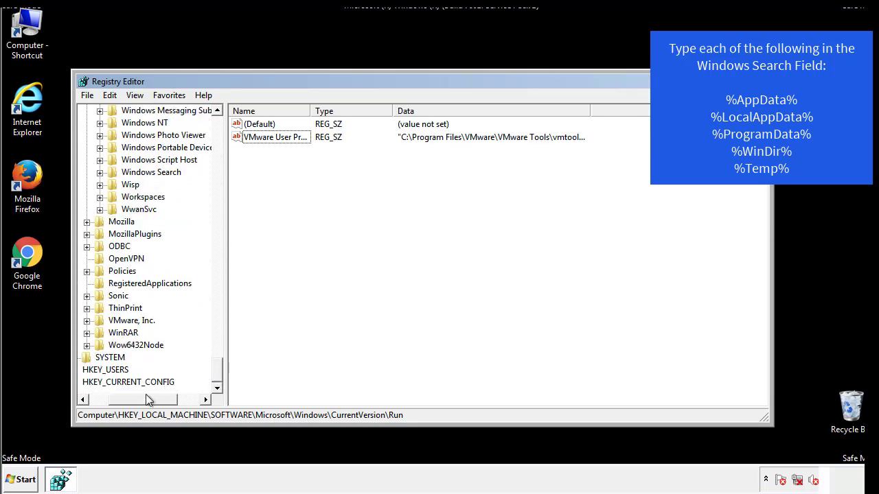
drag(145, 396, 119, 402)
drag(217, 370, 228, 134)
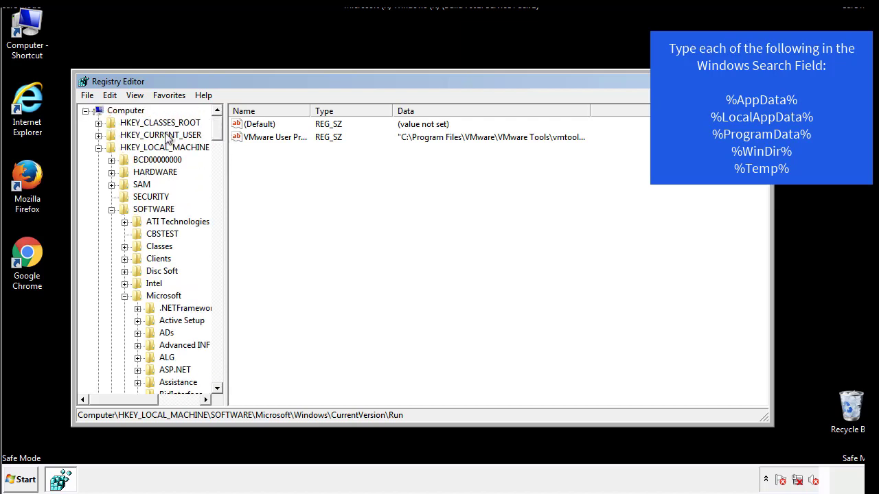
click(98, 148)
click(99, 135)
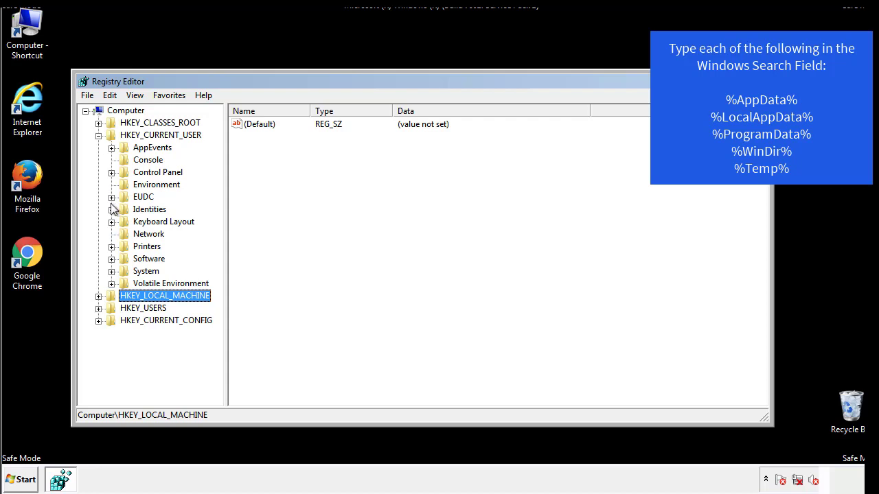
Open the Run key under HKEY_CURRENT_USER\Software\Microsoft\Windows\CurrentVersion and check its values for suspicious startup entries.
click(111, 259)
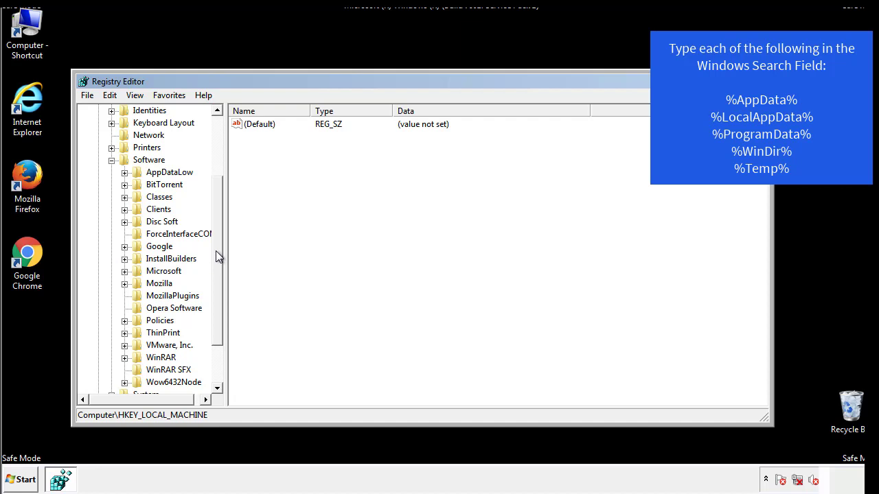
drag(215, 251, 216, 265)
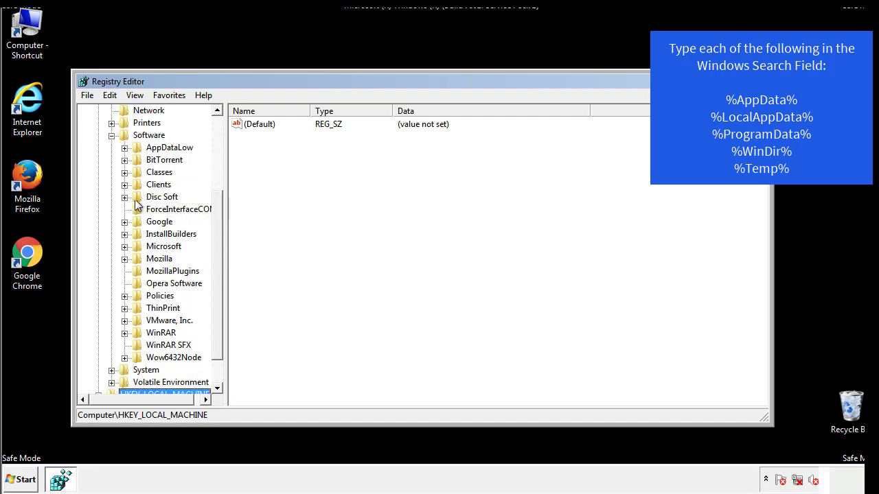
click(124, 247)
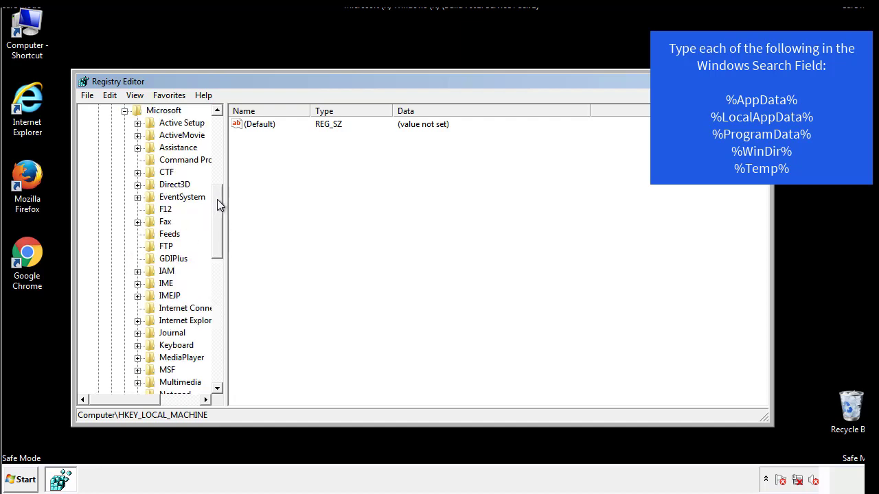
drag(217, 199, 216, 286)
click(137, 234)
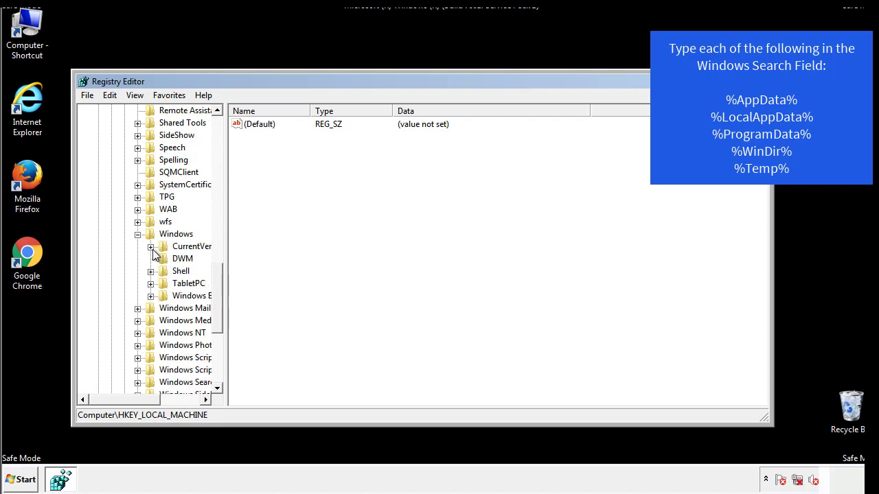
click(150, 246)
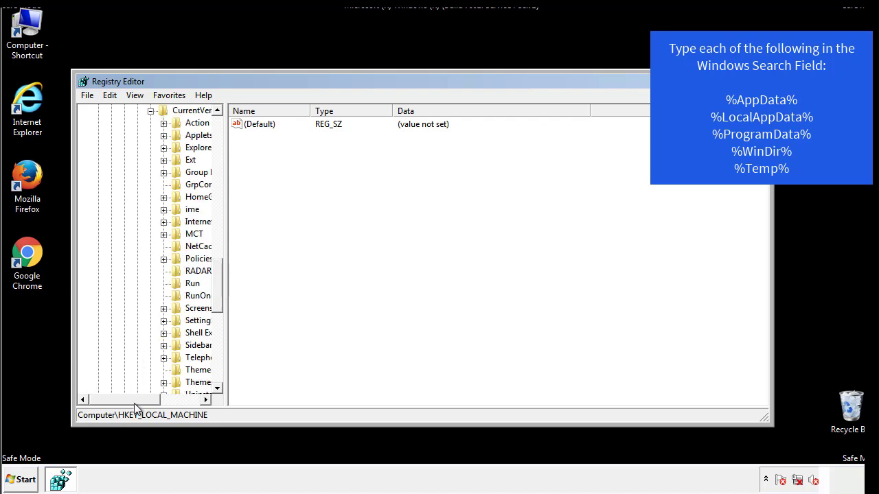
drag(136, 403, 159, 401)
click(151, 282)
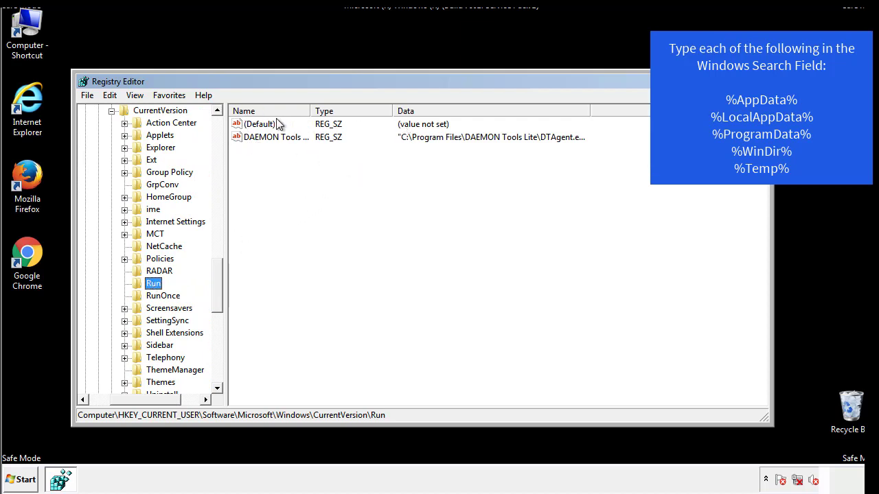
click(322, 154)
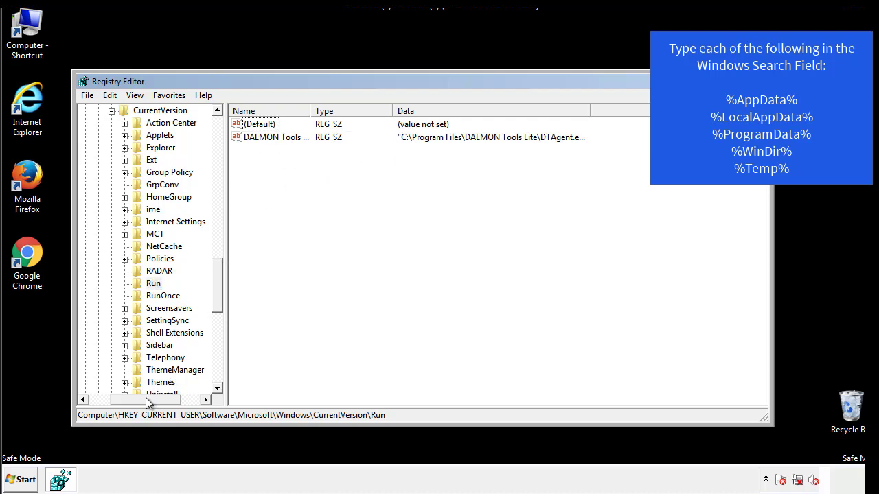
Collapse the current user's Windows key and search the registry keys, values and data for %appdata% and for %temp%.
drag(146, 397, 128, 399)
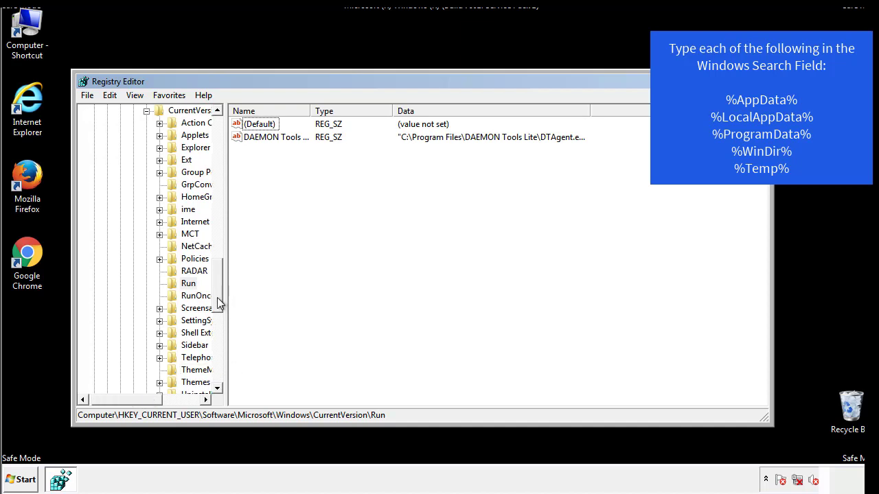
drag(220, 302, 219, 256)
click(137, 321)
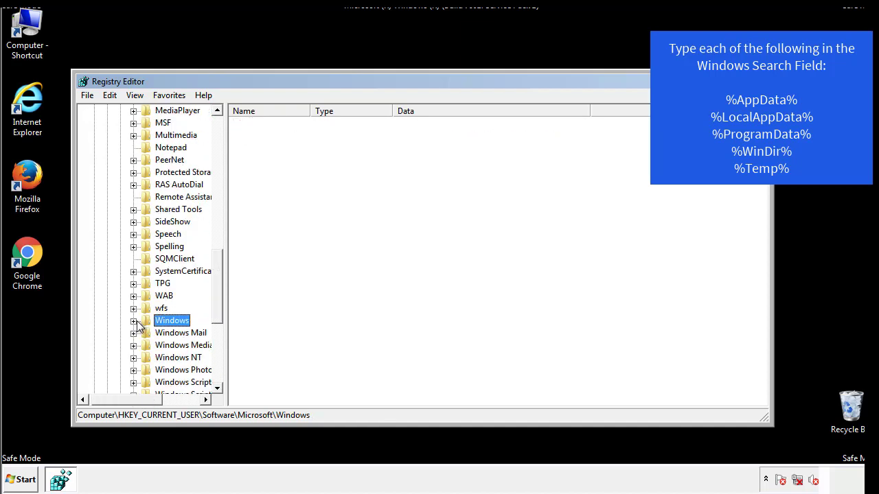
drag(221, 307, 222, 154)
click(112, 96)
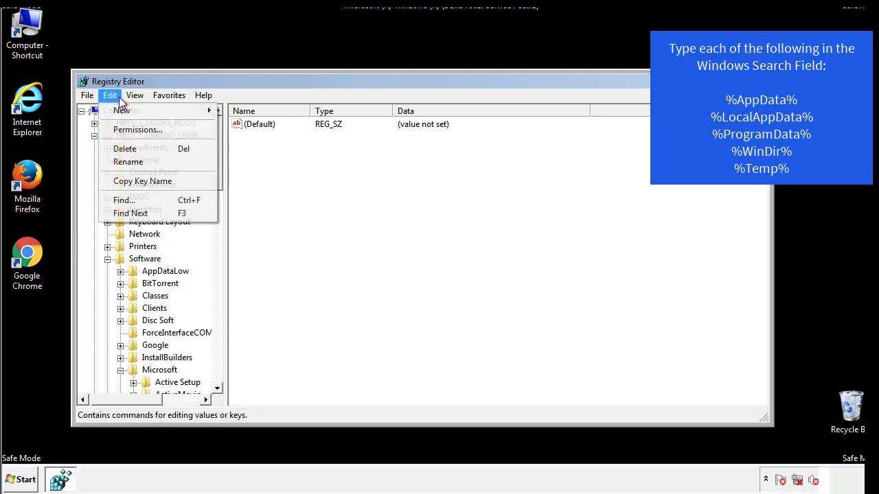
click(118, 200)
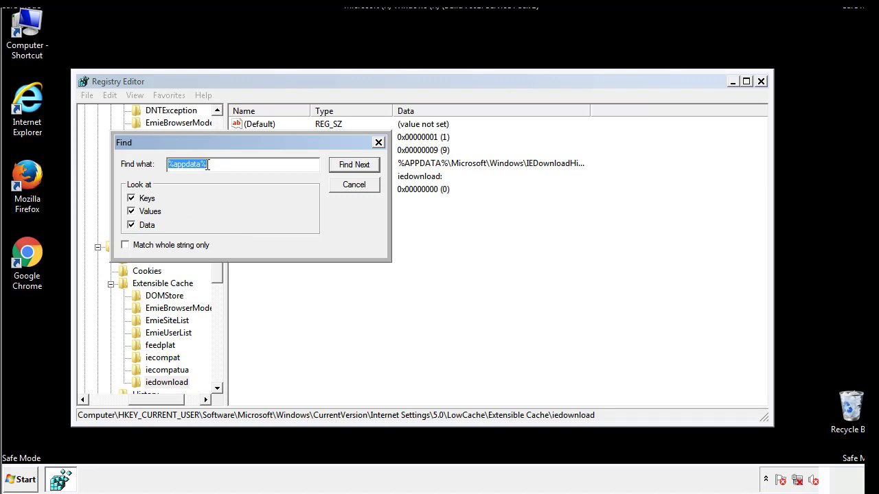
text(%temp%)
key(Return)
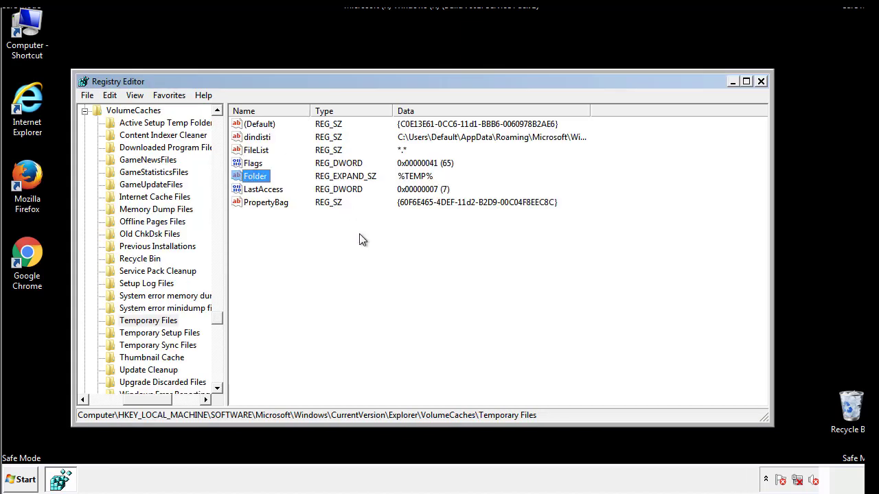
Permanently delete all values, including dindisti and Folder, from the Temporary Files key under VolumeCaches.
drag(281, 219, 248, 124)
right_click(248, 123)
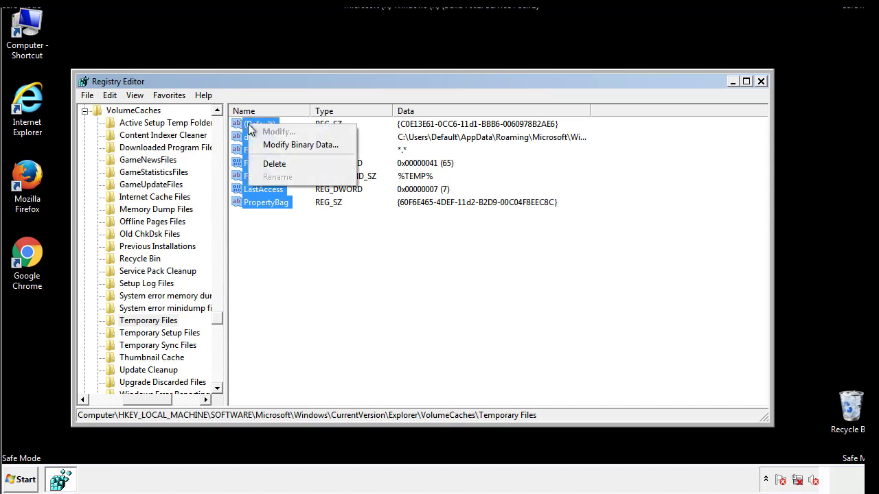
click(267, 163)
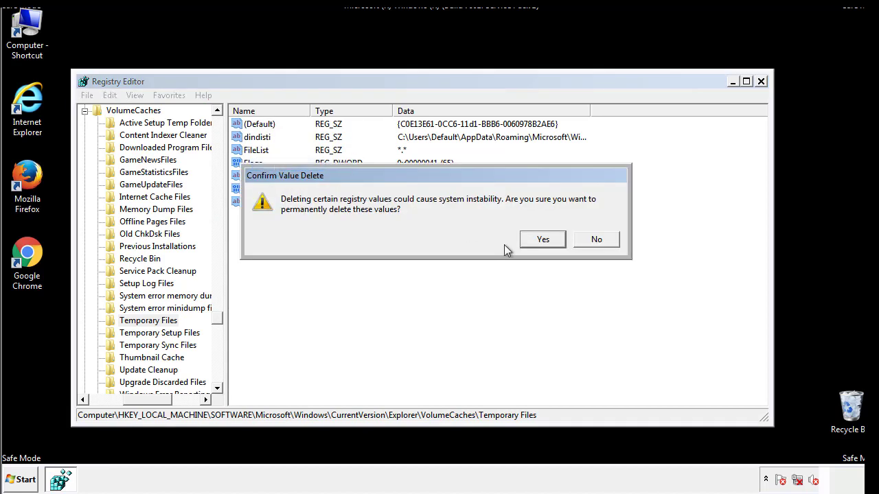
click(560, 240)
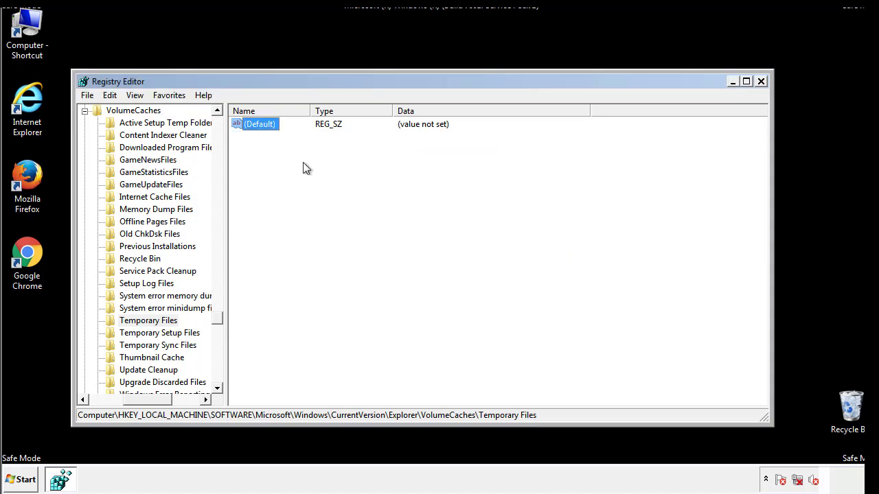
click(306, 169)
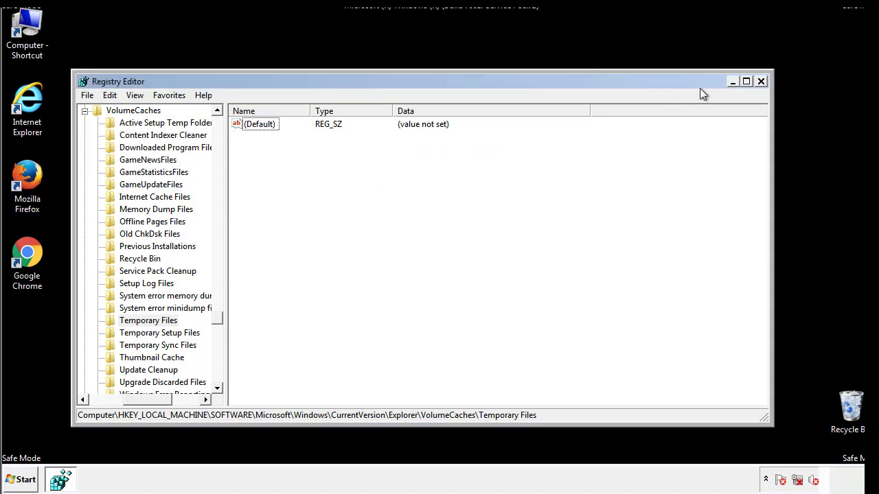
Close the Registry Editor and launch System Configuration with the msconfig command.
click(762, 83)
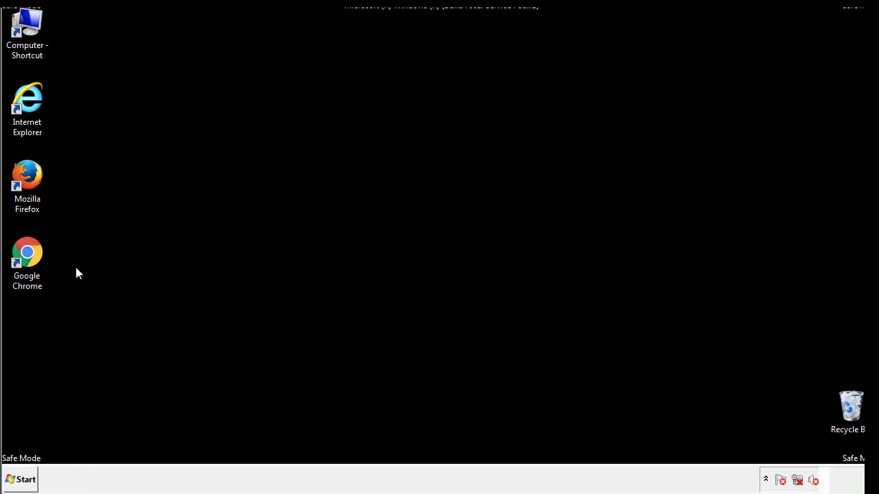
click(20, 481)
text(ms)
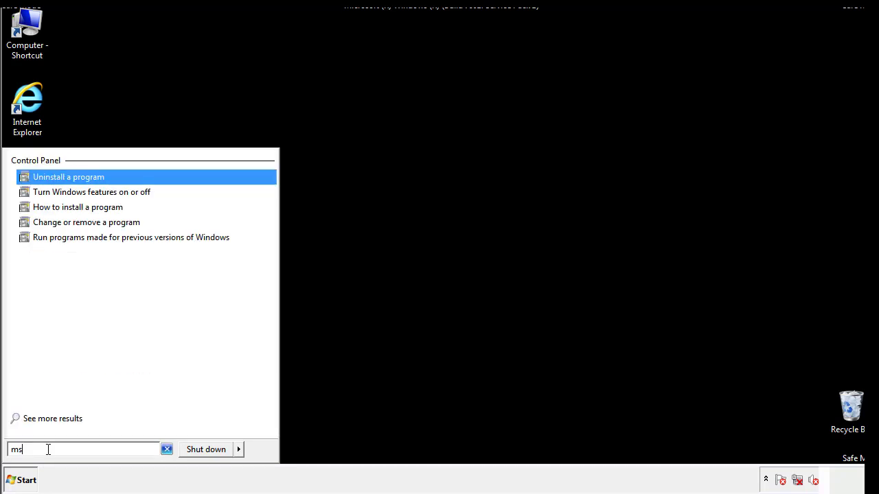
text(confog)
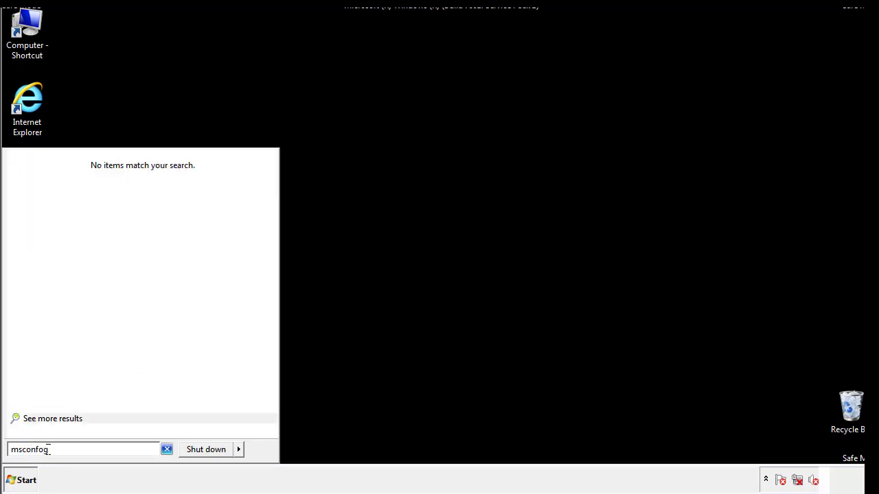
key(BackSpace)
key(BackSpace)
text(ig)
key(Return)
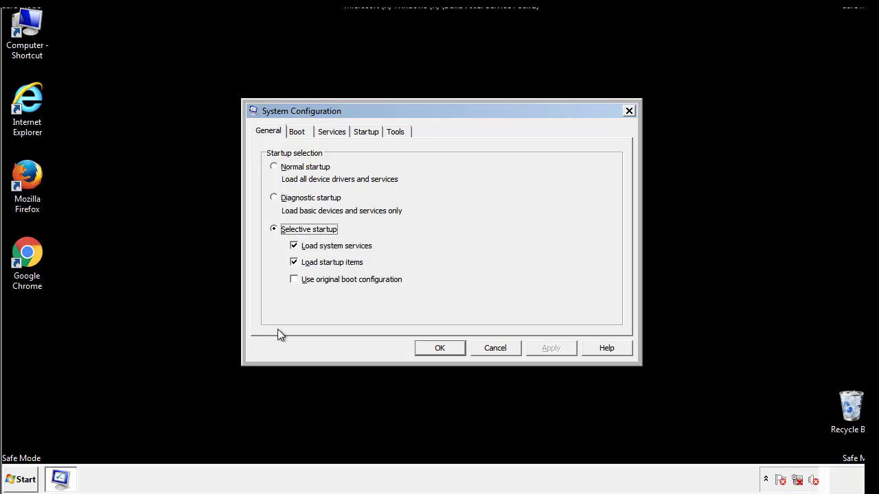
Turn off Safe boot in the Windows 7 boot options, apply the change and restart the computer.
click(297, 131)
click(278, 263)
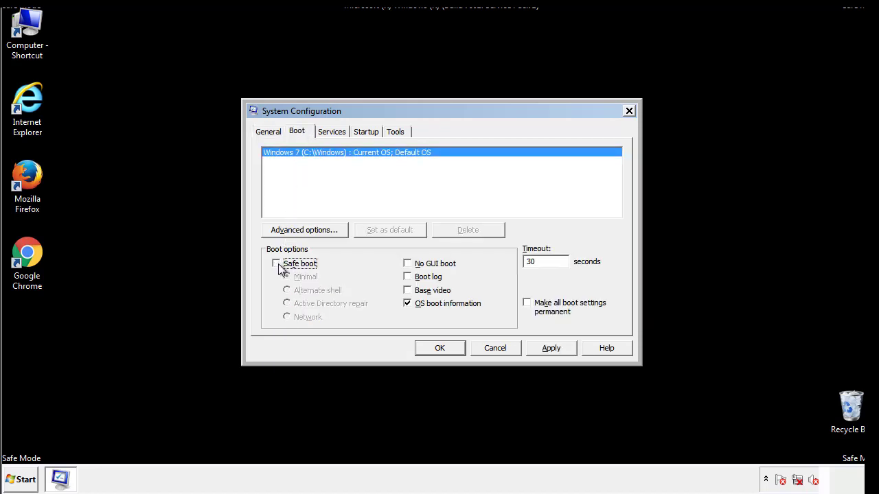
click(552, 349)
click(453, 349)
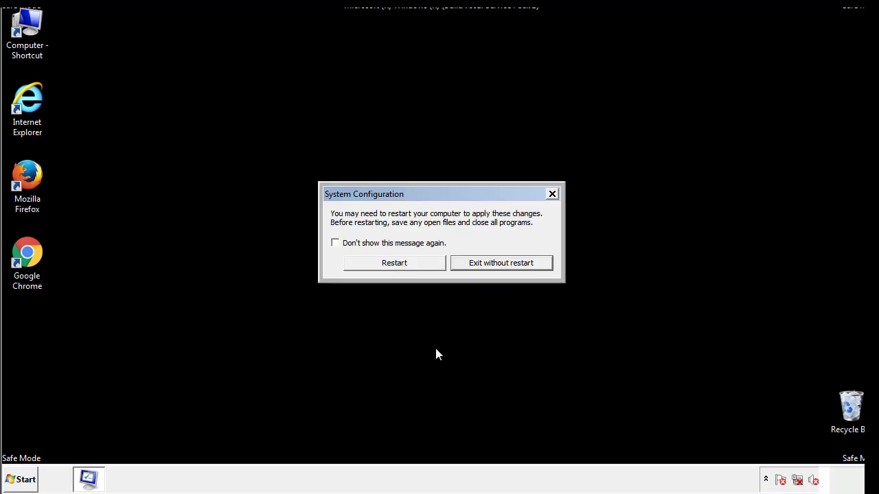
click(407, 267)
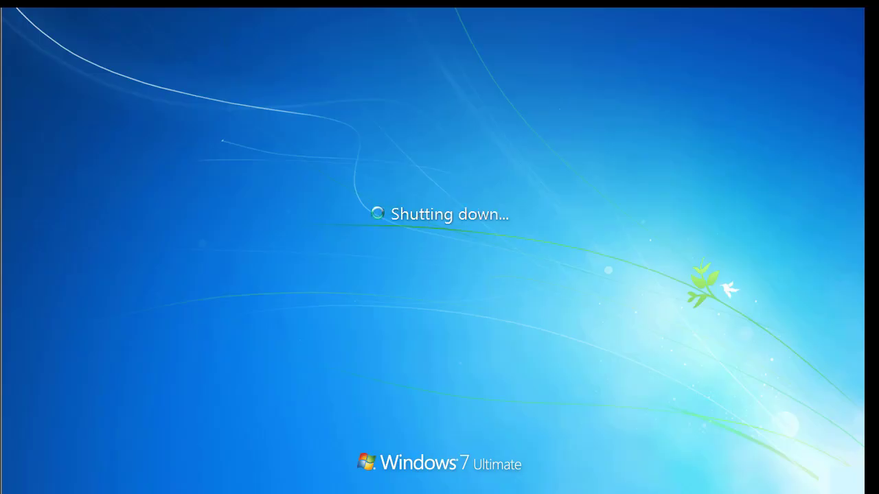